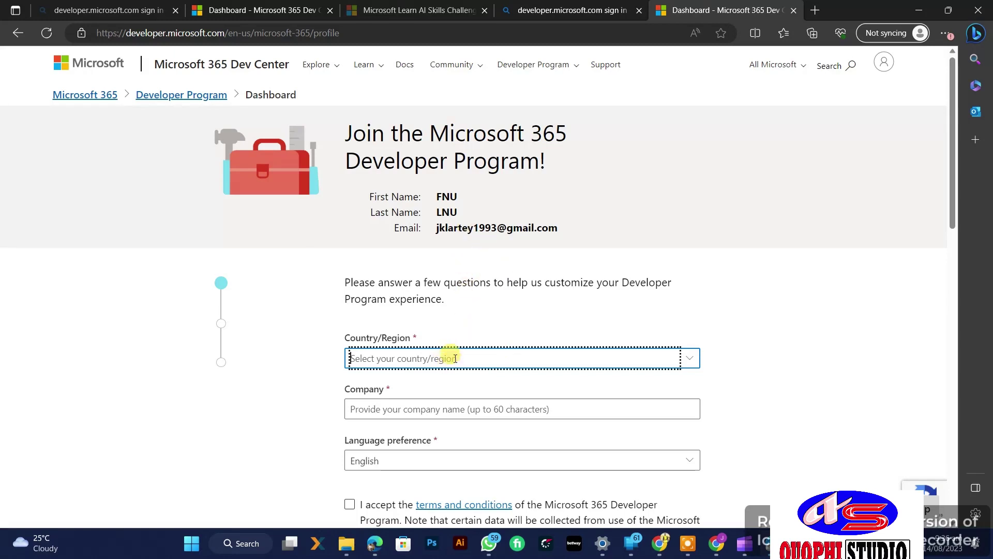
Step: Set the Country/Region to Ghana on the join form
click(653, 361)
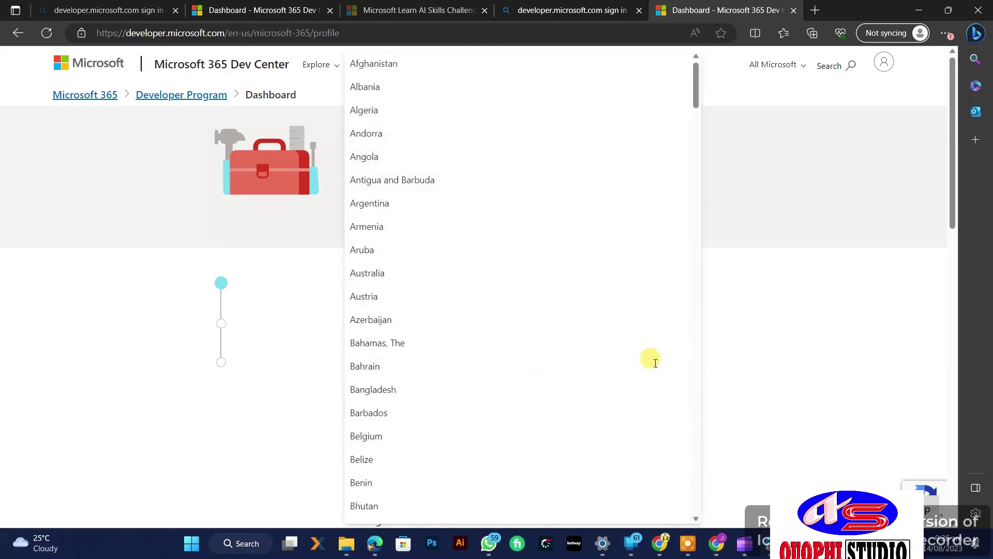
scroll(656, 363, down, 15)
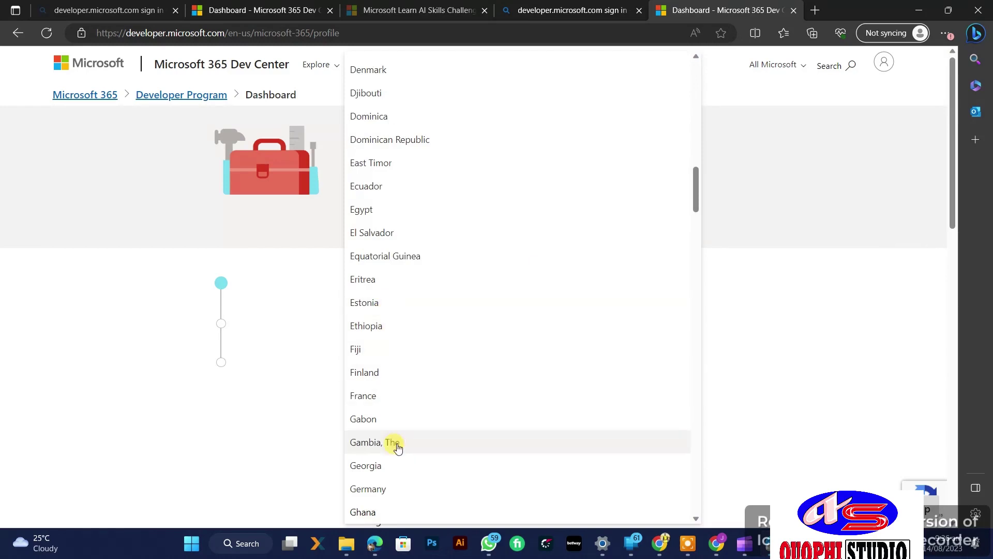
click(378, 511)
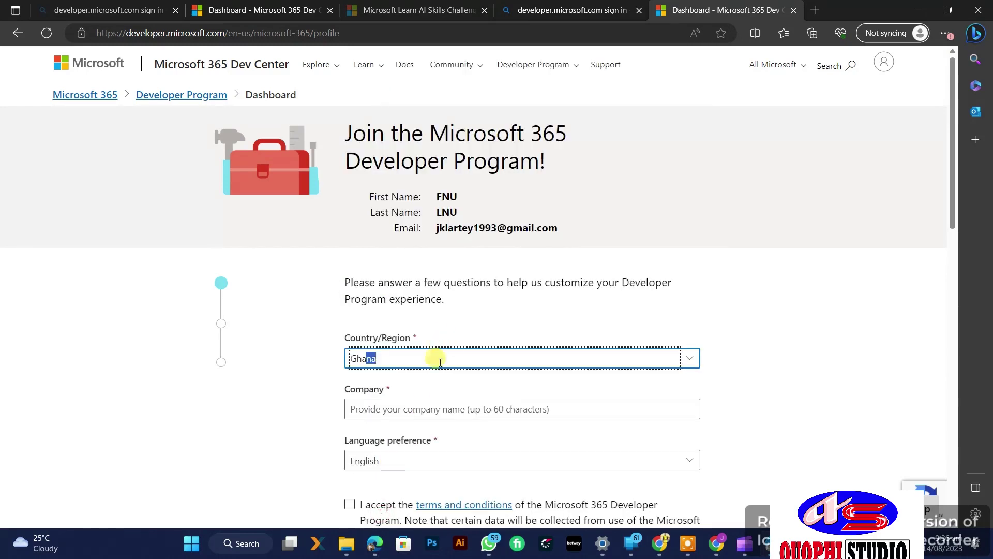
Step: Enter company 'quophi studio', accept the program terms, and submit the first page
click(442, 409)
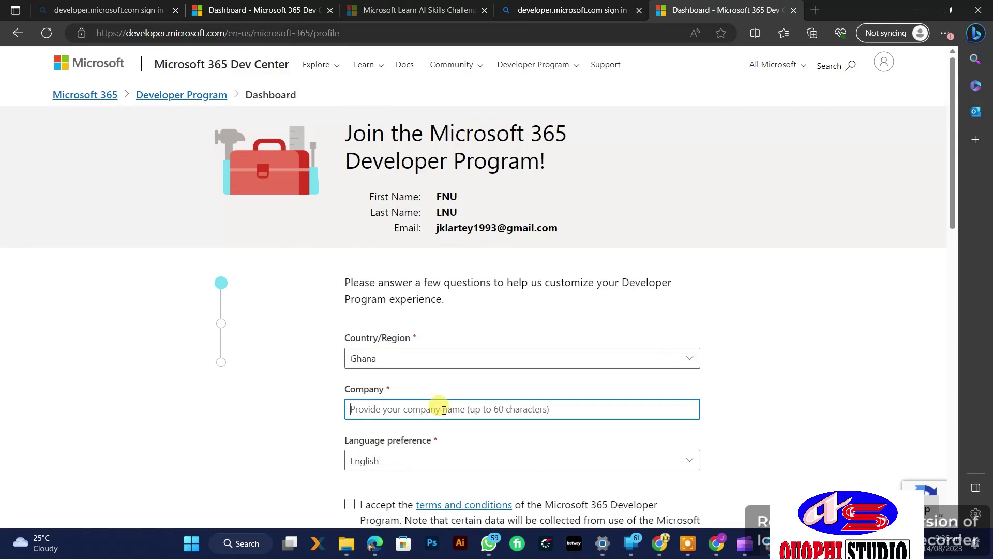
text(qu)
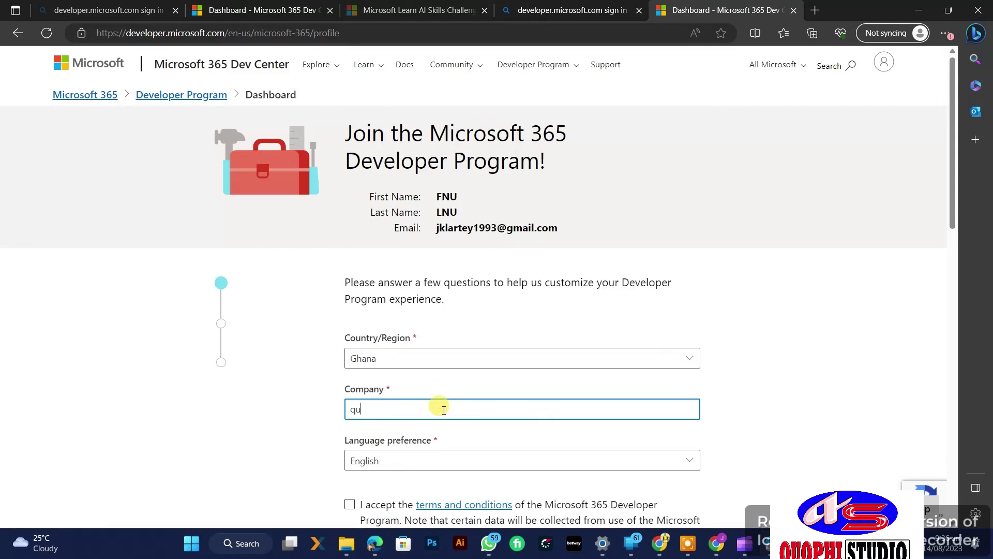
text(ophi studio)
scroll(517, 461, down, 3)
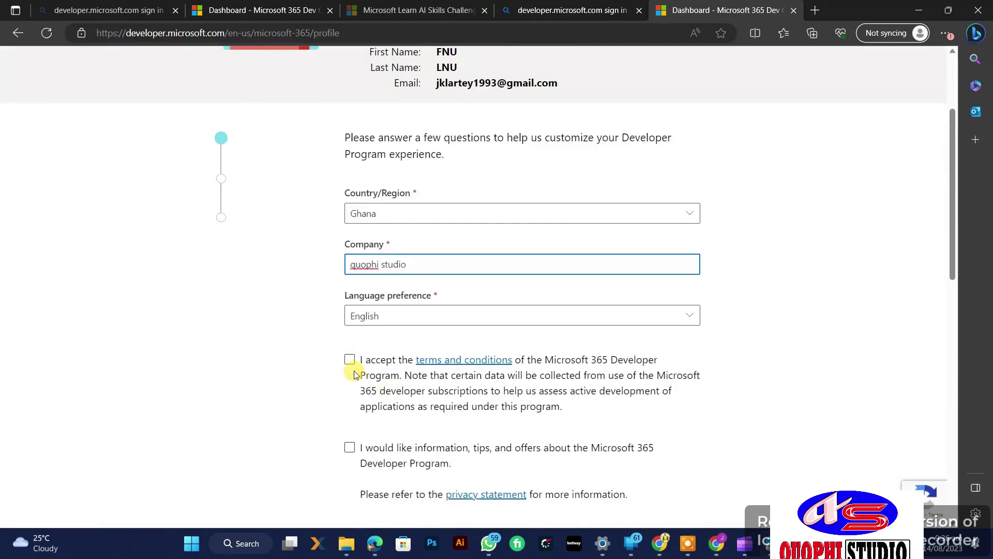
click(350, 359)
scroll(643, 443, down, 4)
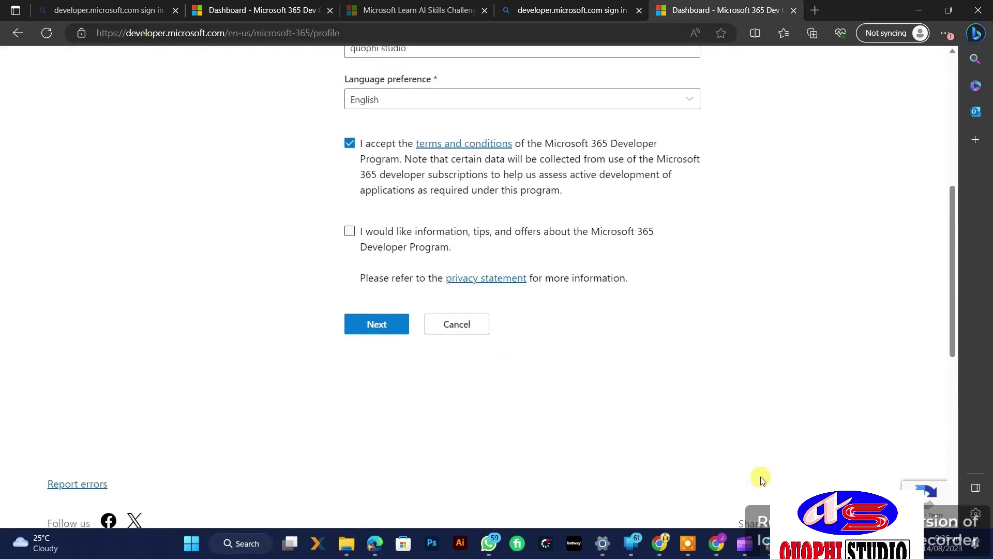
scroll(349, 208, down, 4)
scroll(399, 273, up, 4)
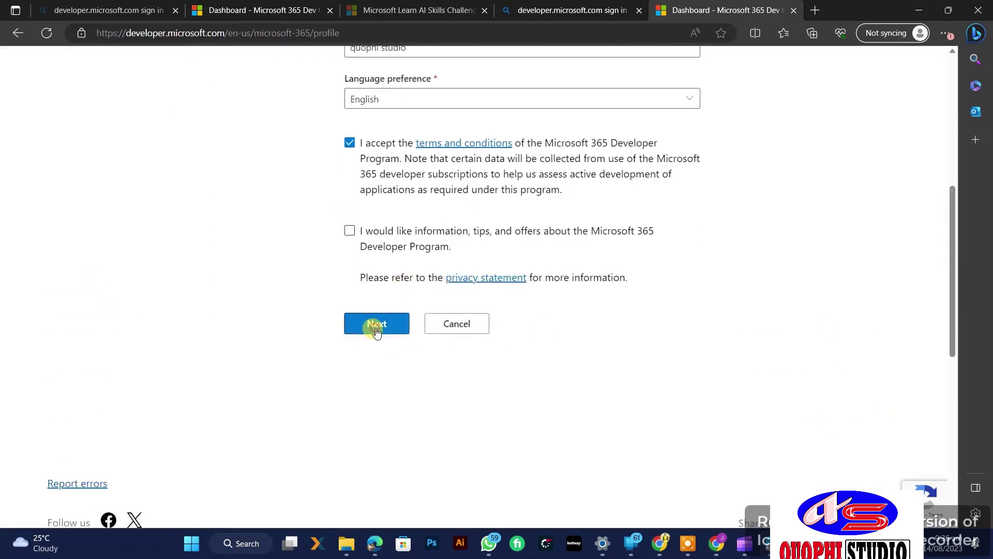
click(376, 325)
Step: Choose Personal projects as the primary focus and continue
click(414, 346)
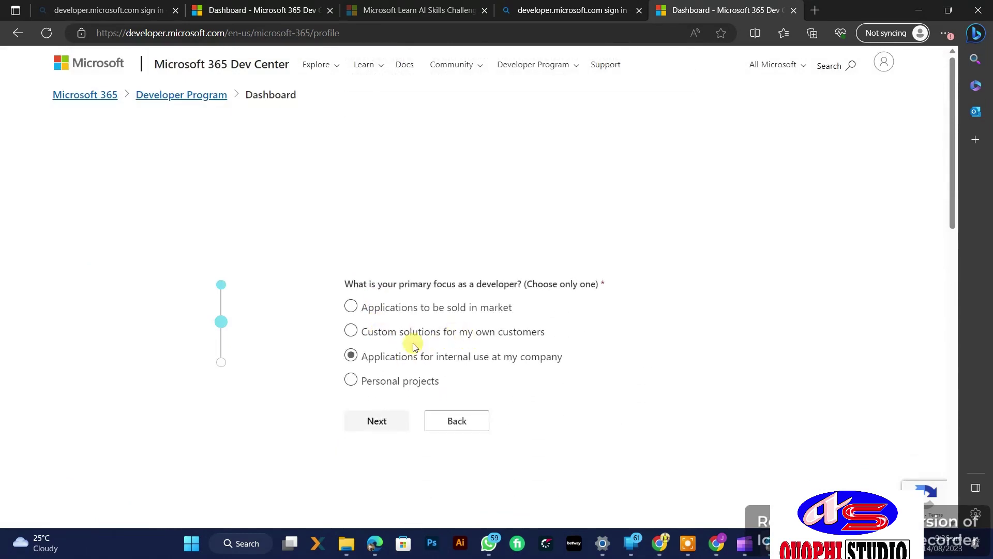
click(355, 382)
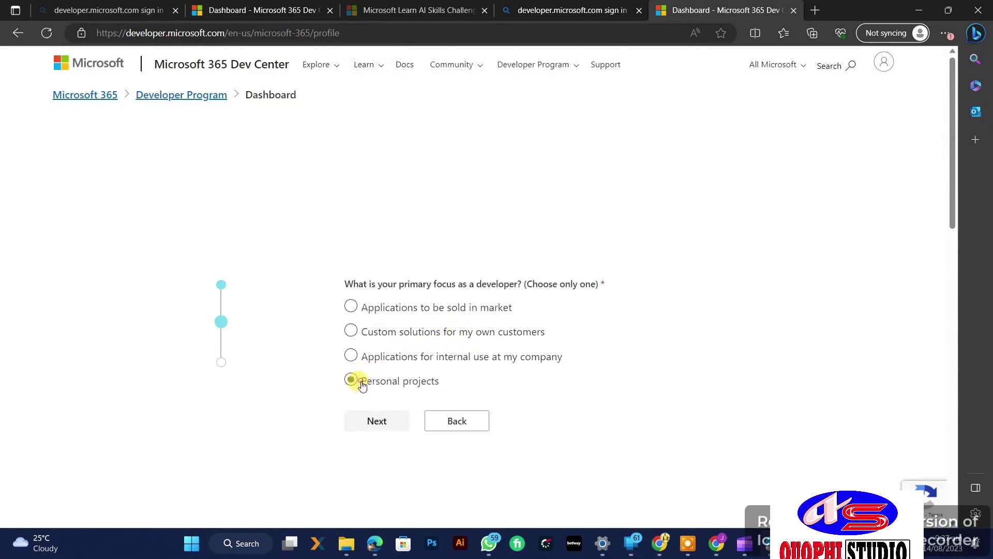
click(372, 420)
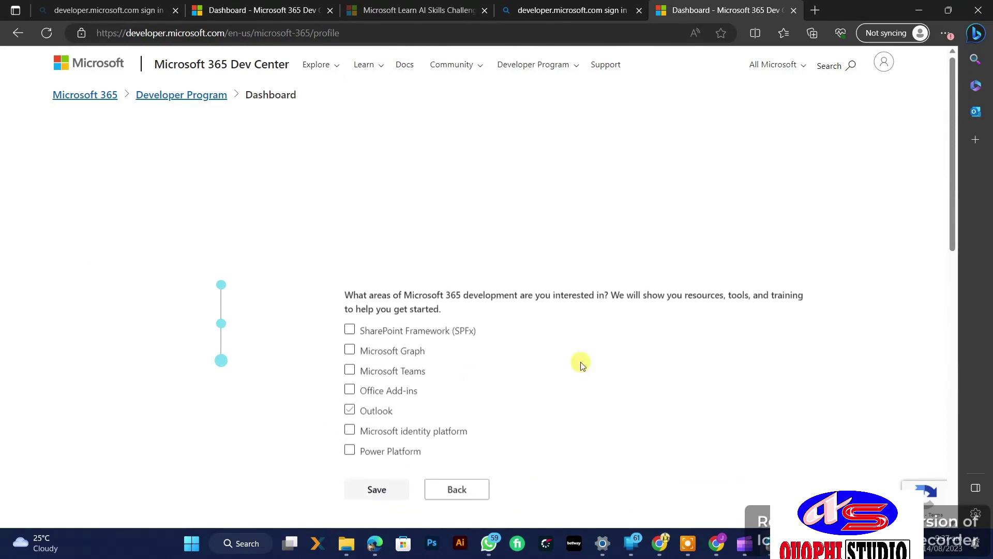
Step: Tick all seven interests, SharePoint Framework through Power Platform, and save the profile
click(349, 318)
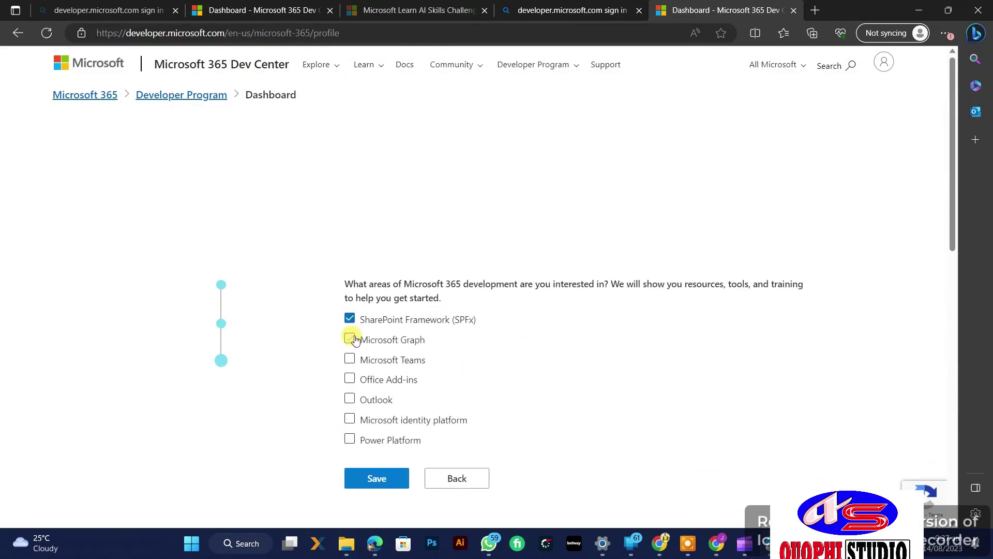
click(351, 339)
click(350, 359)
click(351, 380)
click(350, 399)
click(350, 419)
click(351, 438)
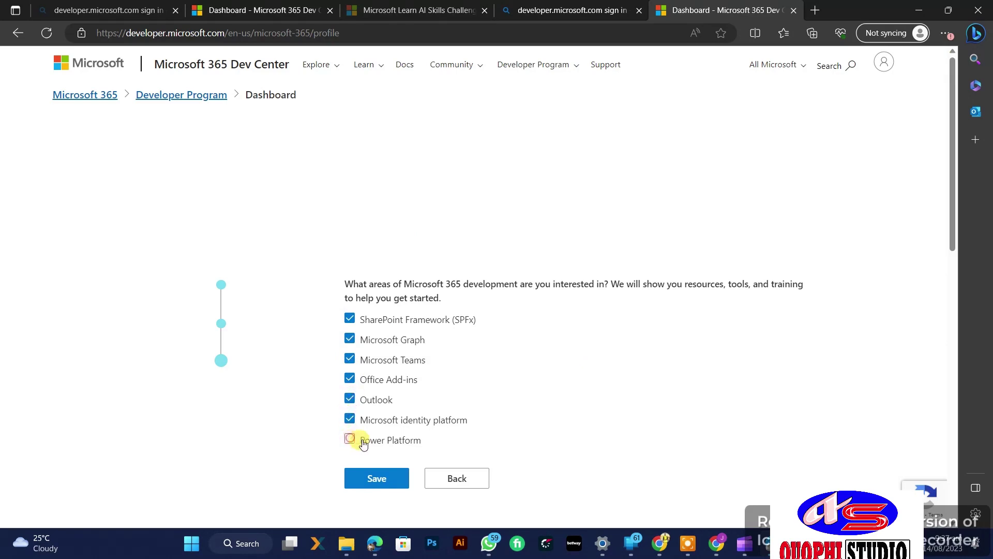
click(379, 481)
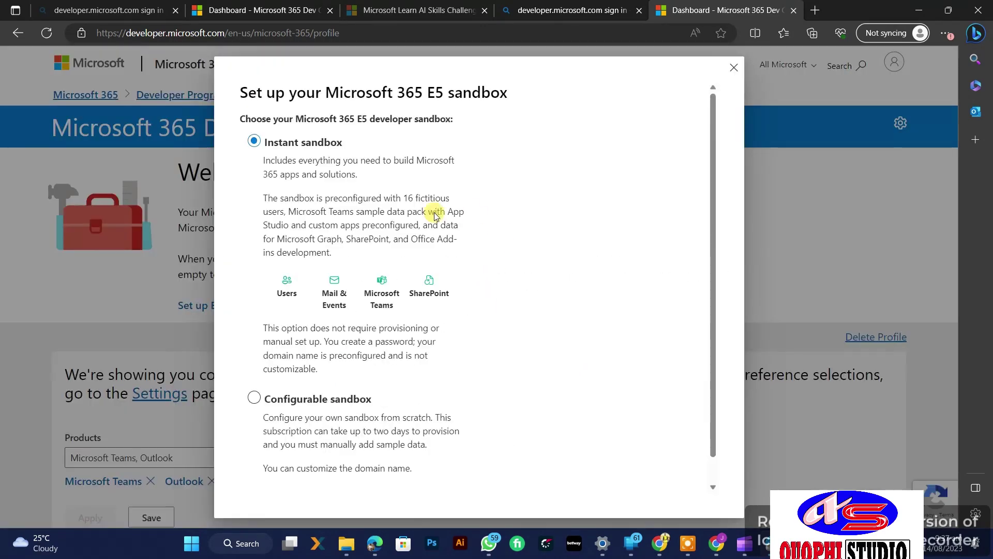
Step: Select Configurable sandbox instead of Instant sandbox and continue to its setup form
scroll(434, 216, down, 1)
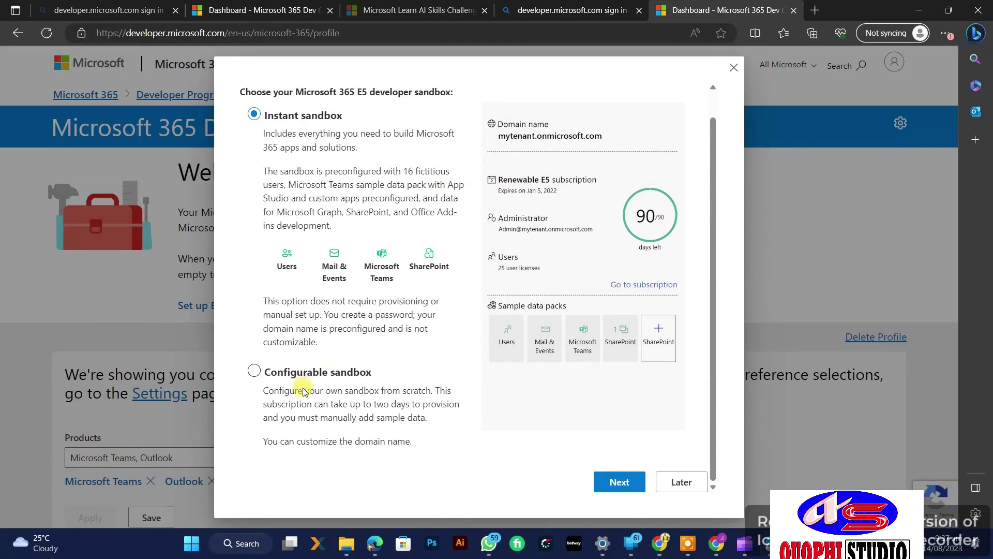
click(254, 372)
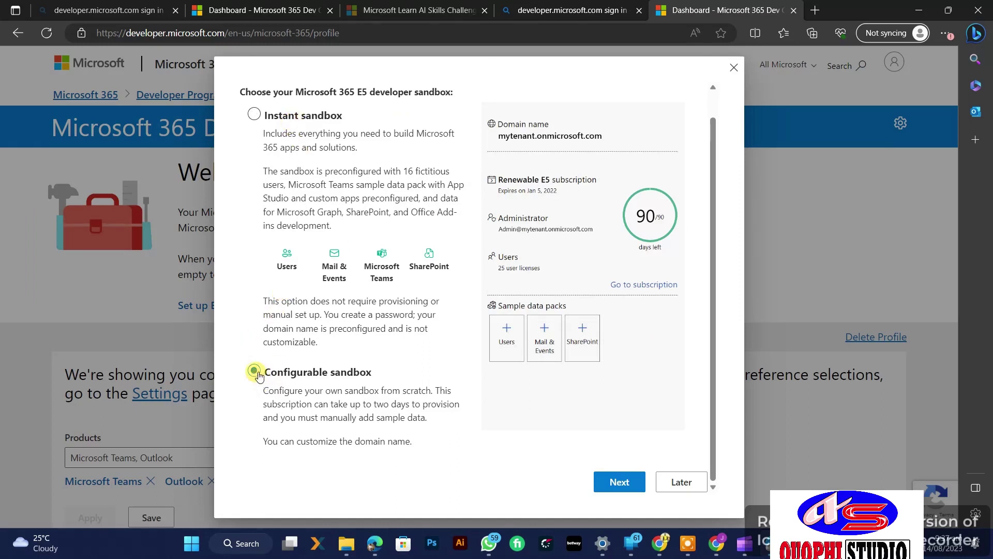
click(620, 482)
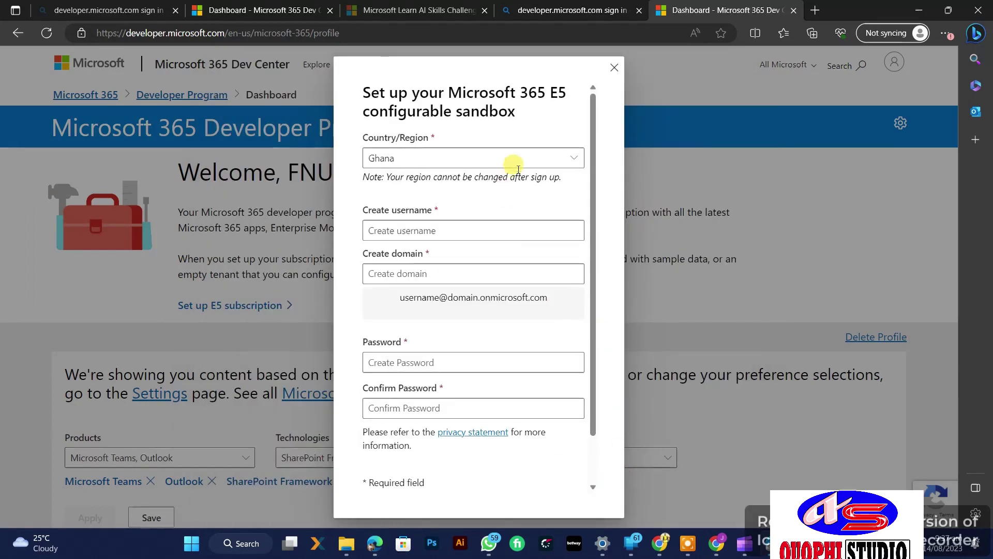
Step: Enter username 'quophistudio' and replace the taken domain with 'quophistudio'
click(475, 232)
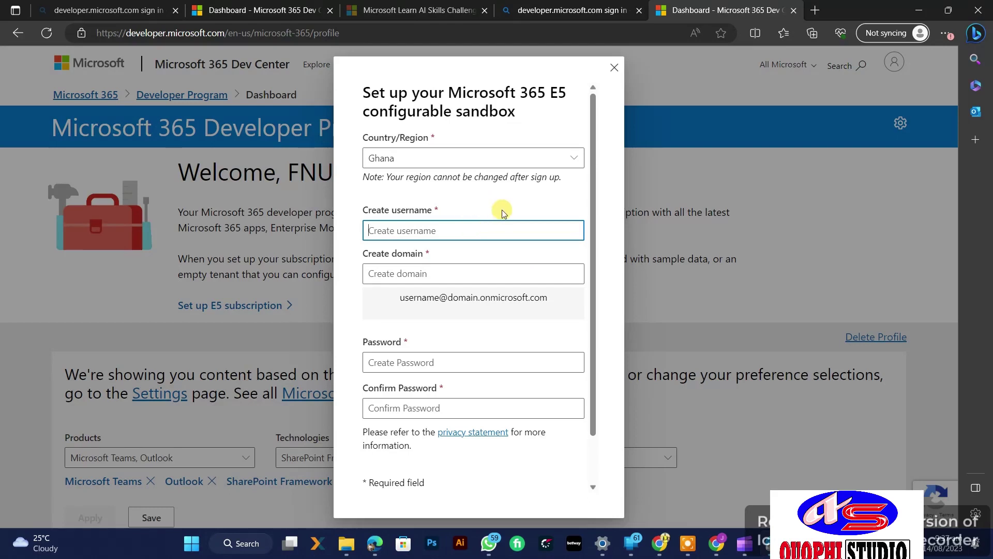
text(quop)
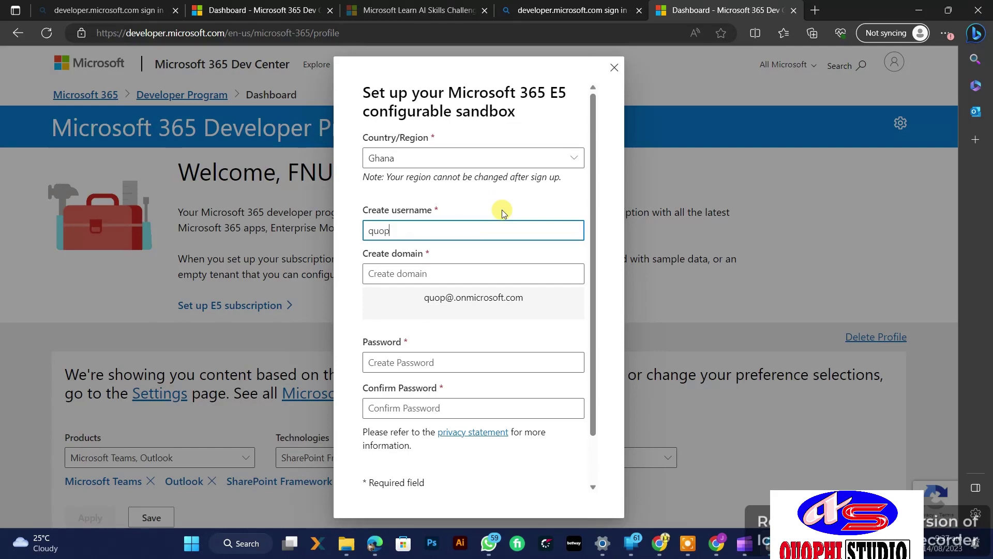
text(hi)
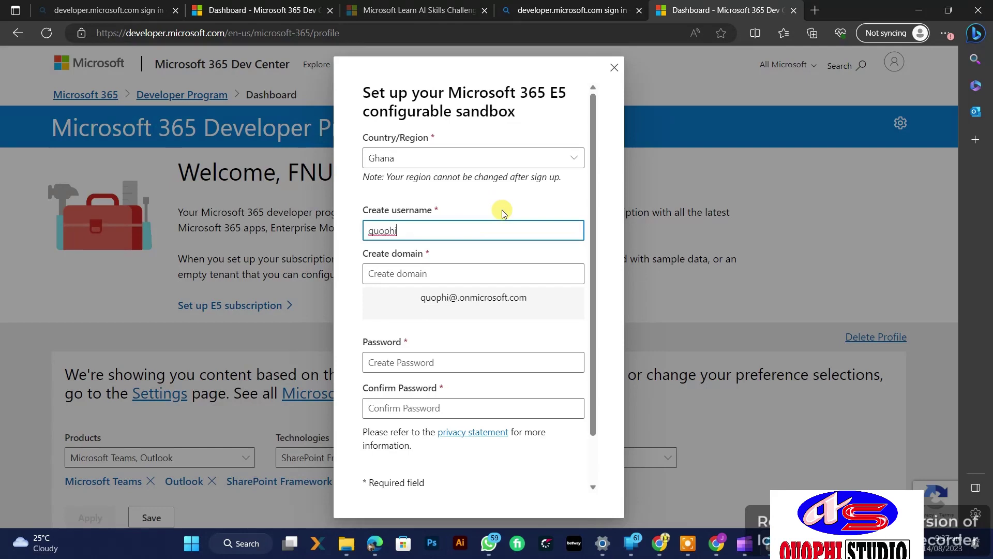
text(studio)
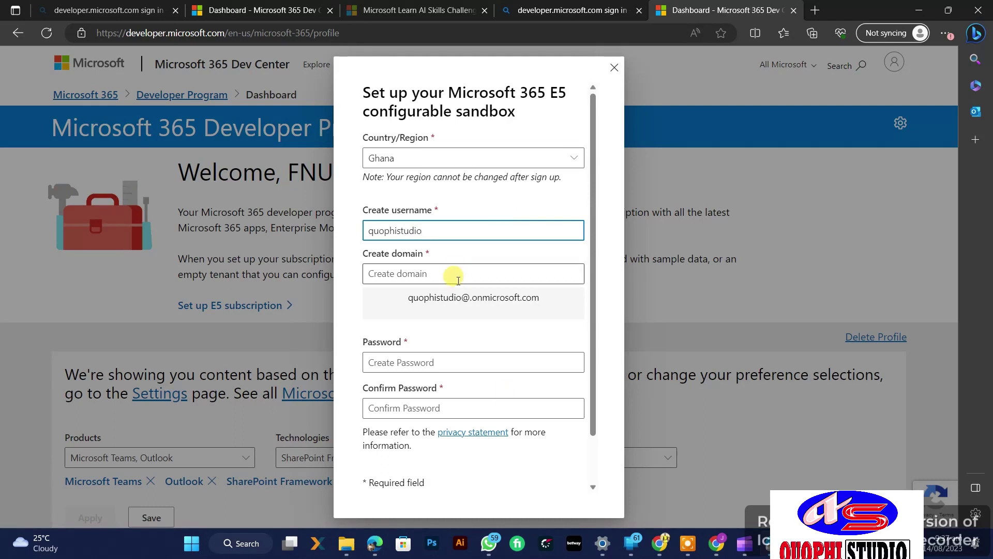
click(420, 273)
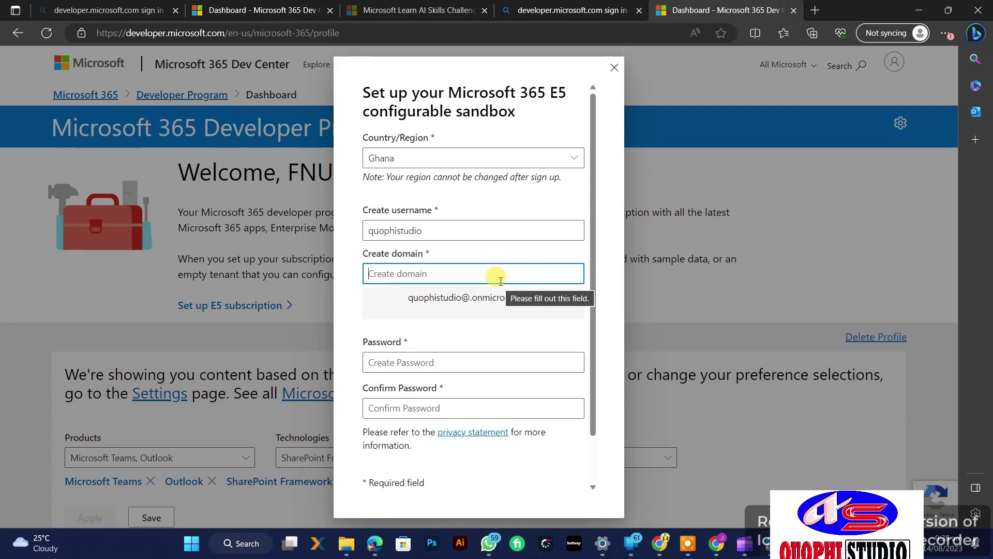
text(adm)
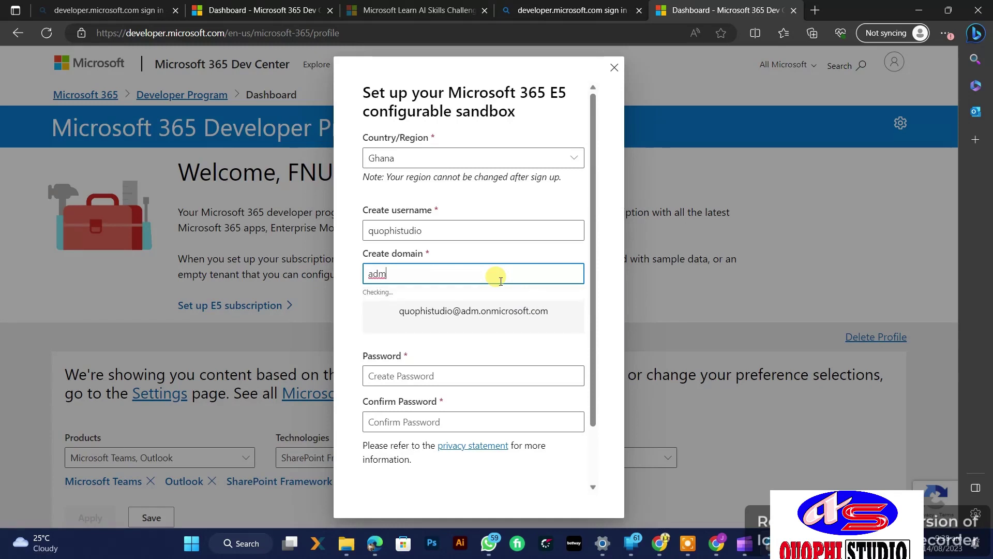
key(BackSpace)
key(BackSpace)
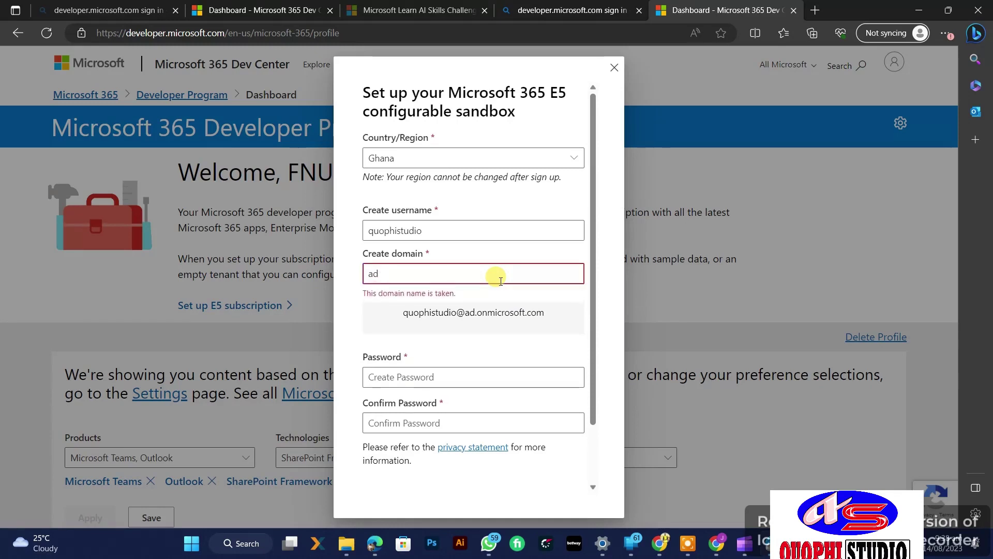
key(BackSpace)
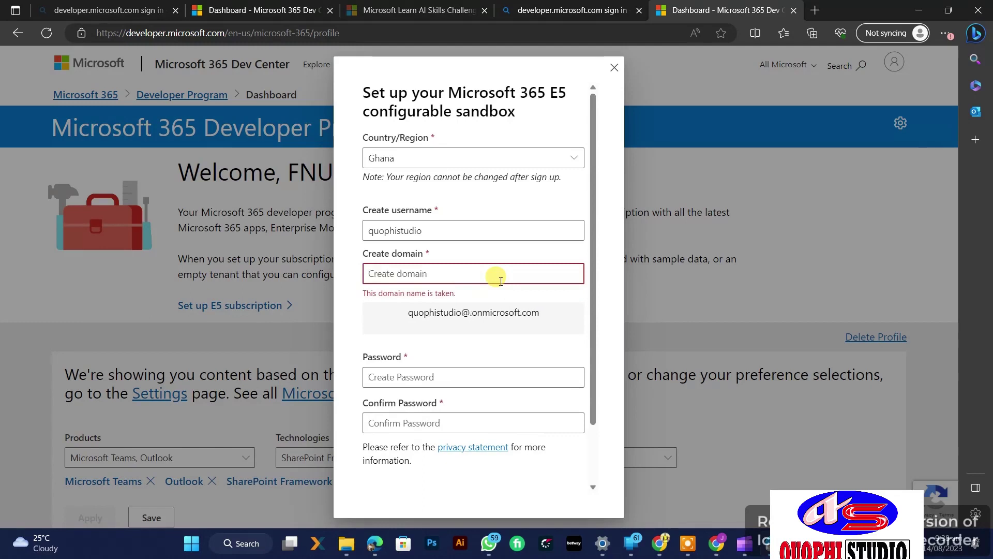
text(quoph)
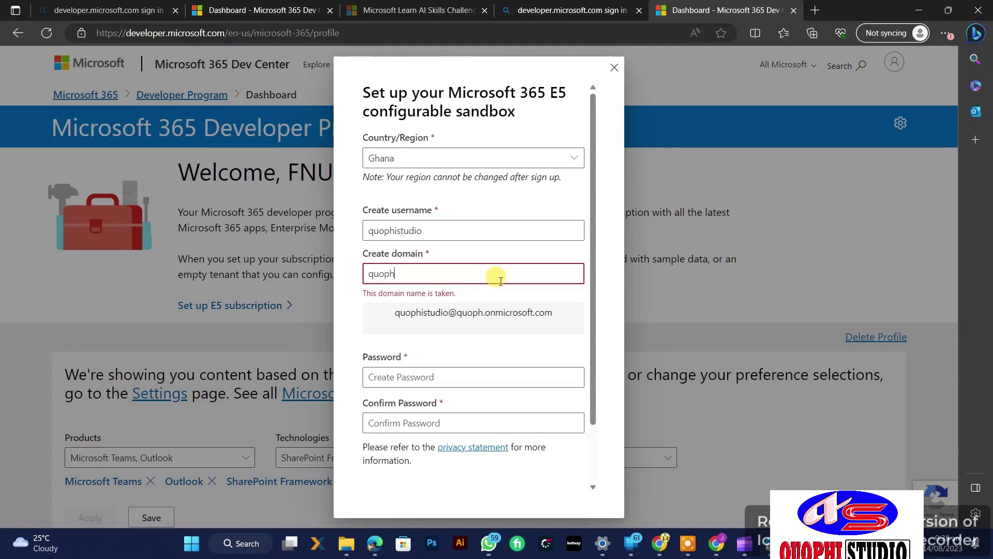
text(istudio)
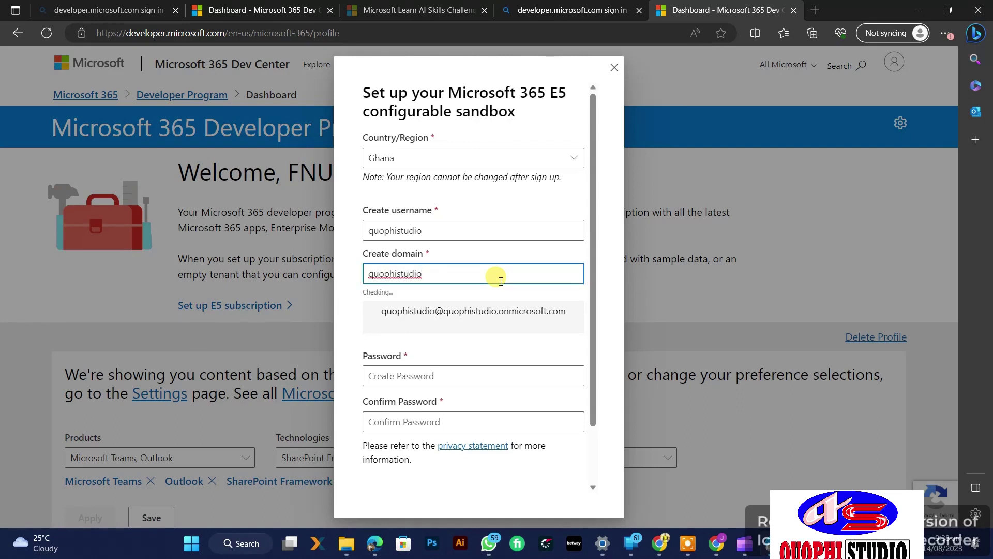
Step: Enter a valid 15–20 character sandbox password, confirm it, and continue
click(460, 361)
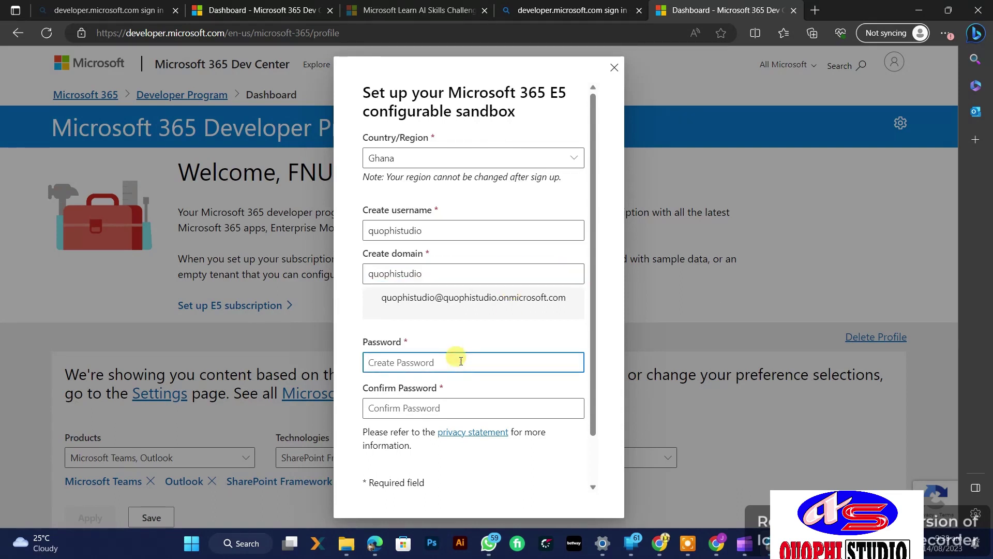
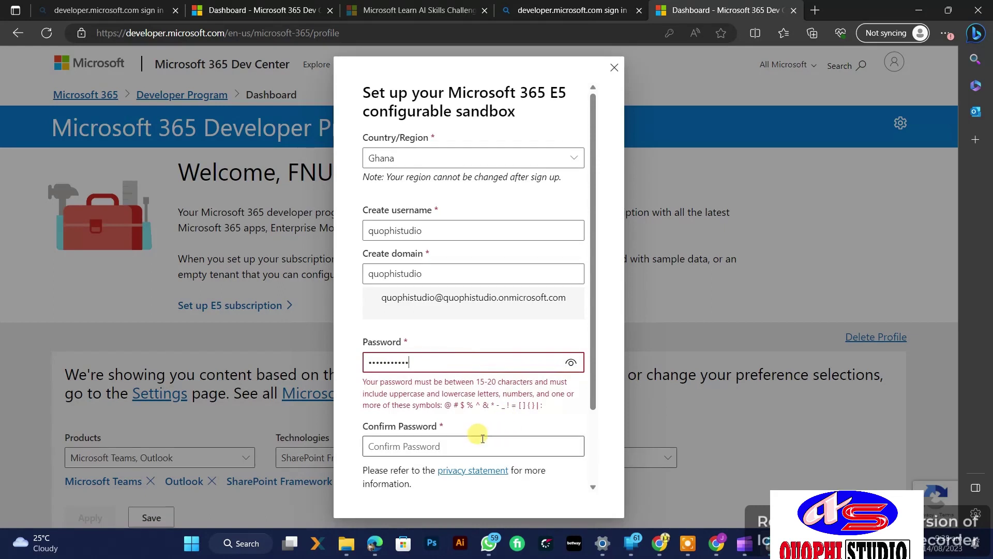
click(456, 445)
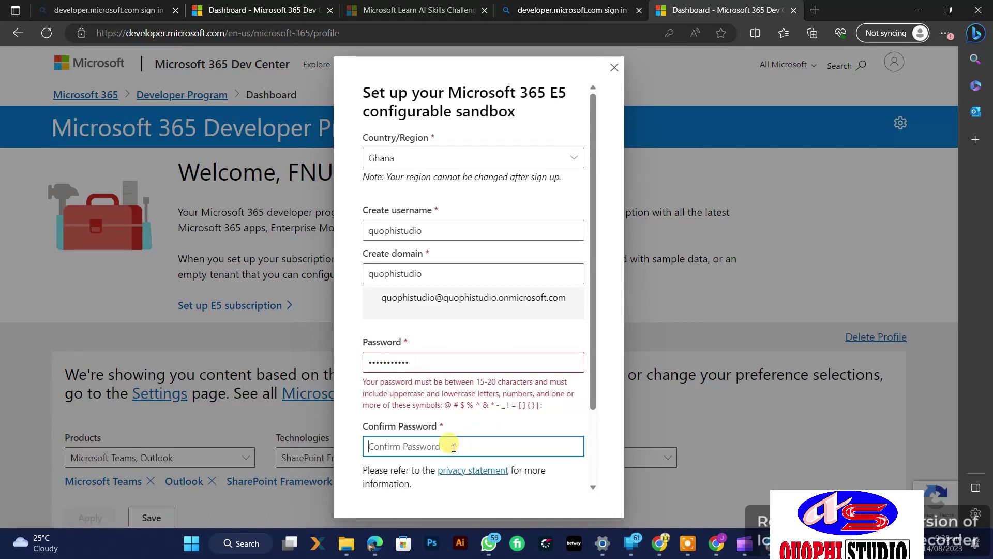
double_click(418, 361)
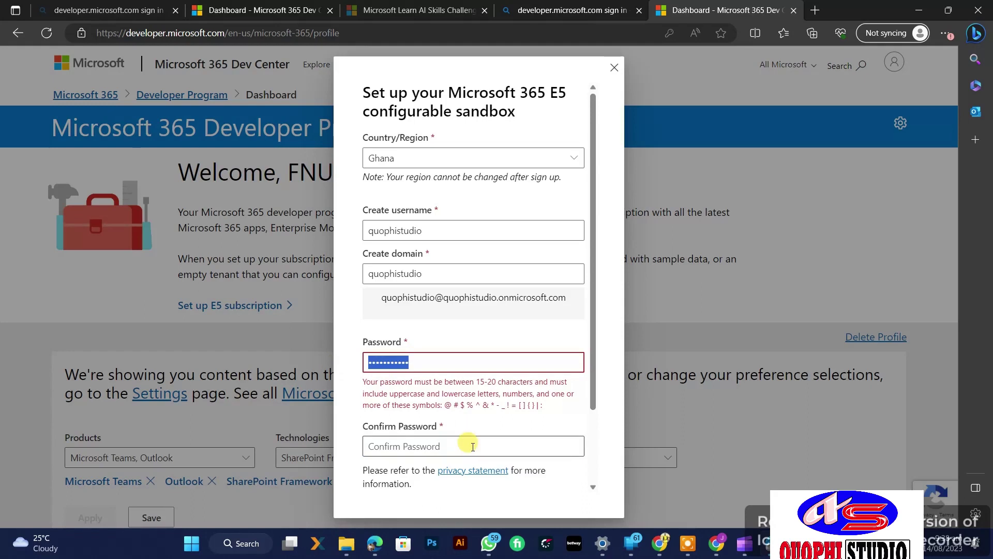
text(••)
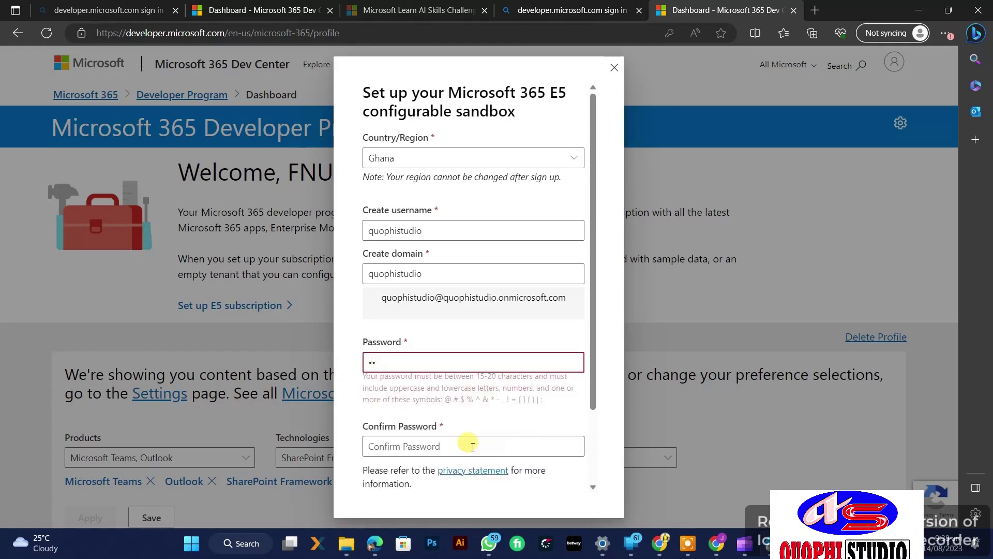
key(BackSpace)
text(••)
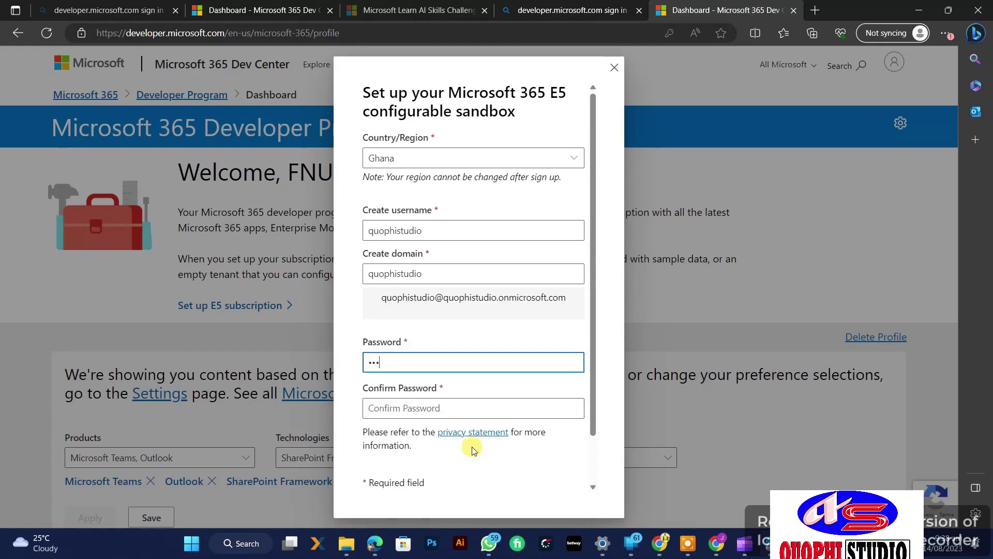
text(••••••••)
click(460, 406)
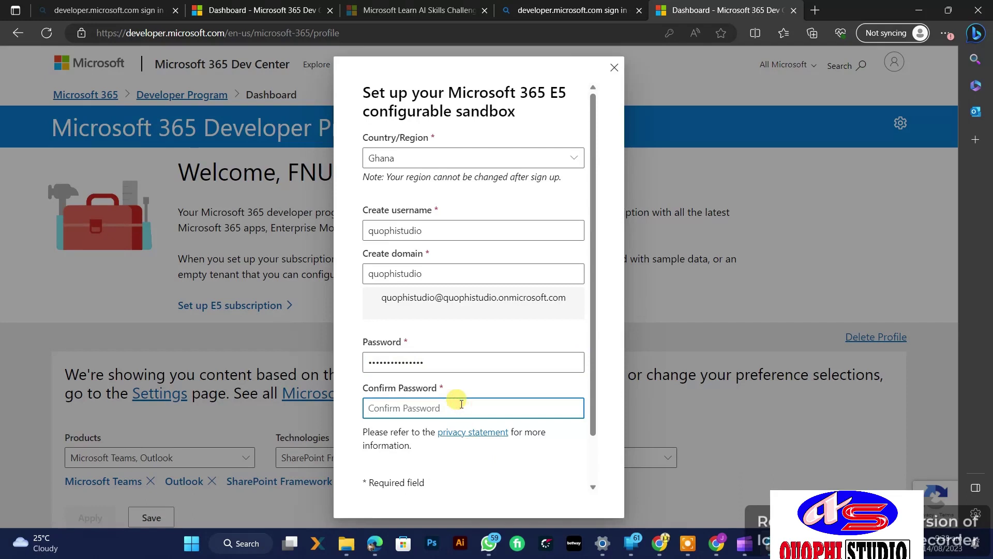
text(•)
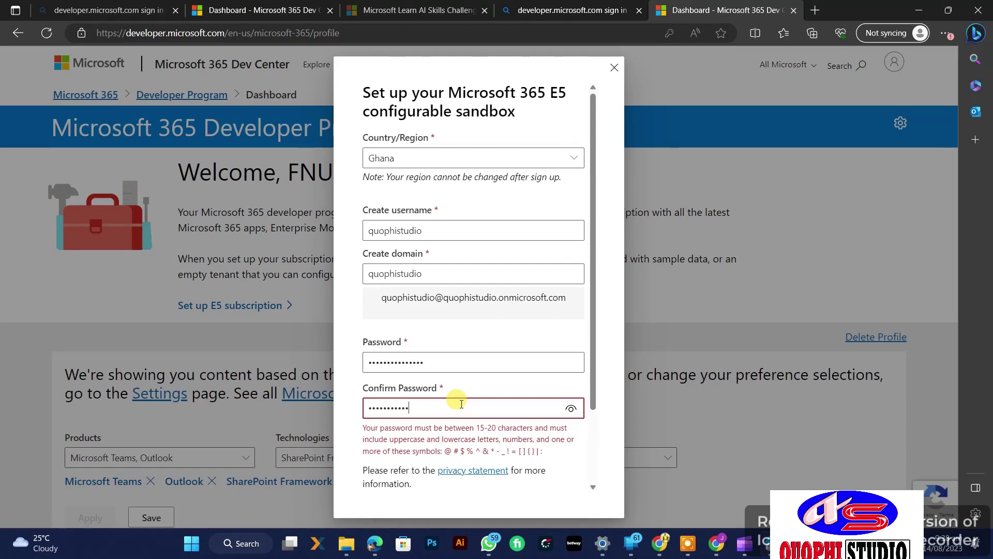
text(•)
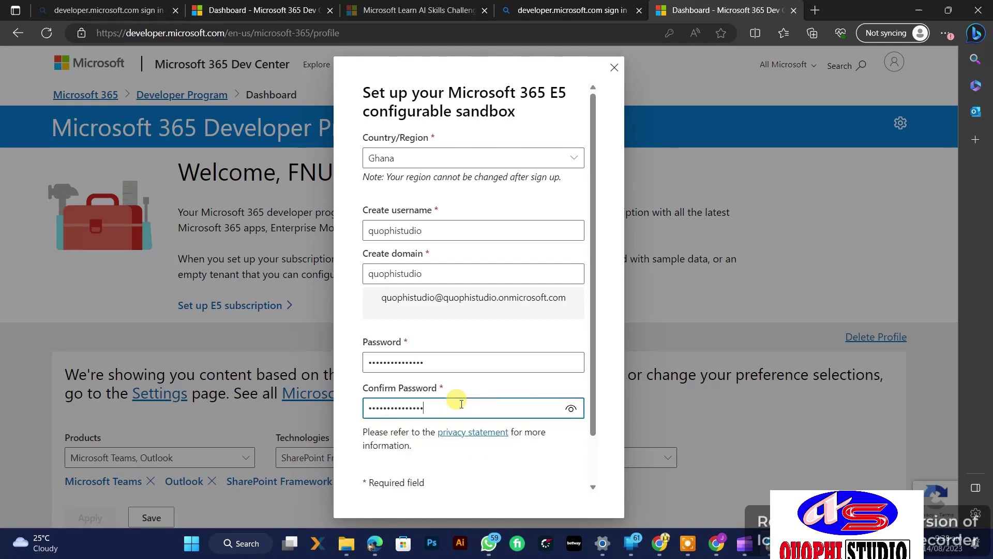
scroll(459, 427, down, 1)
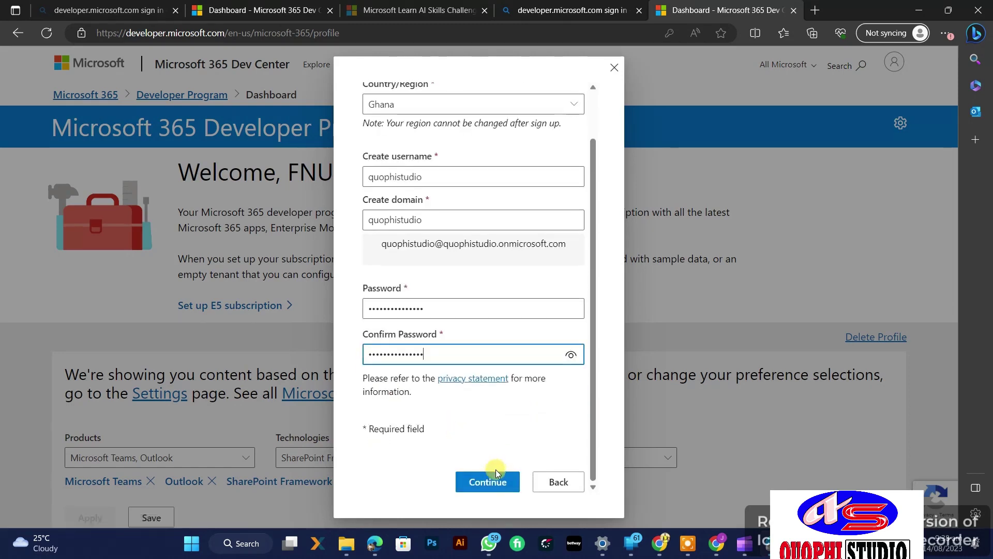
click(490, 479)
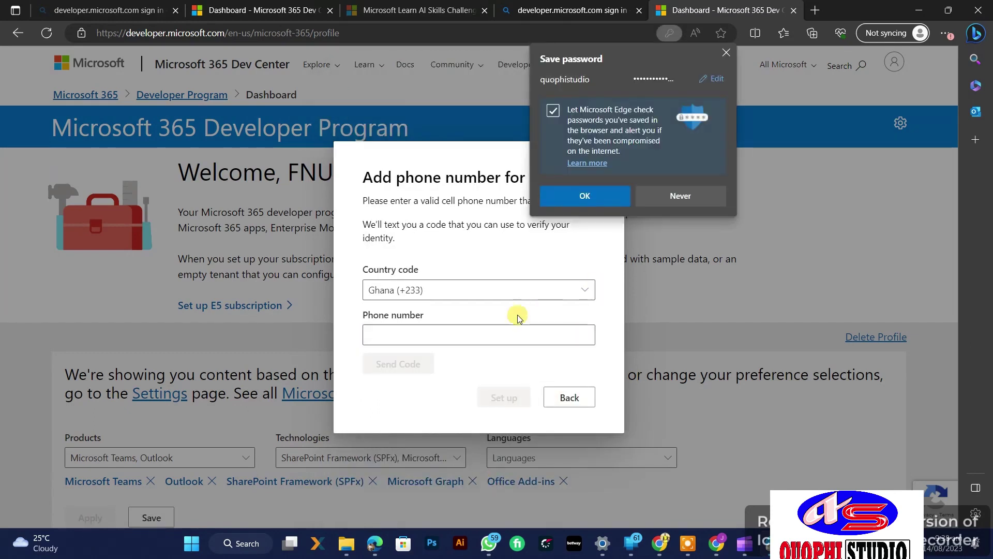
Step: Save the password in Edge, verify the phone number with the SMS code, and start setup
click(584, 195)
click(463, 331)
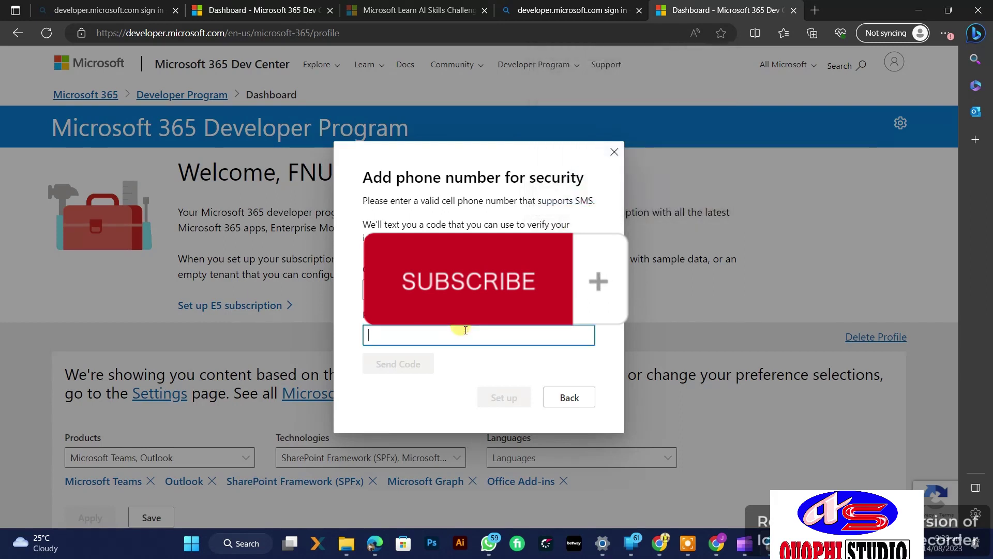
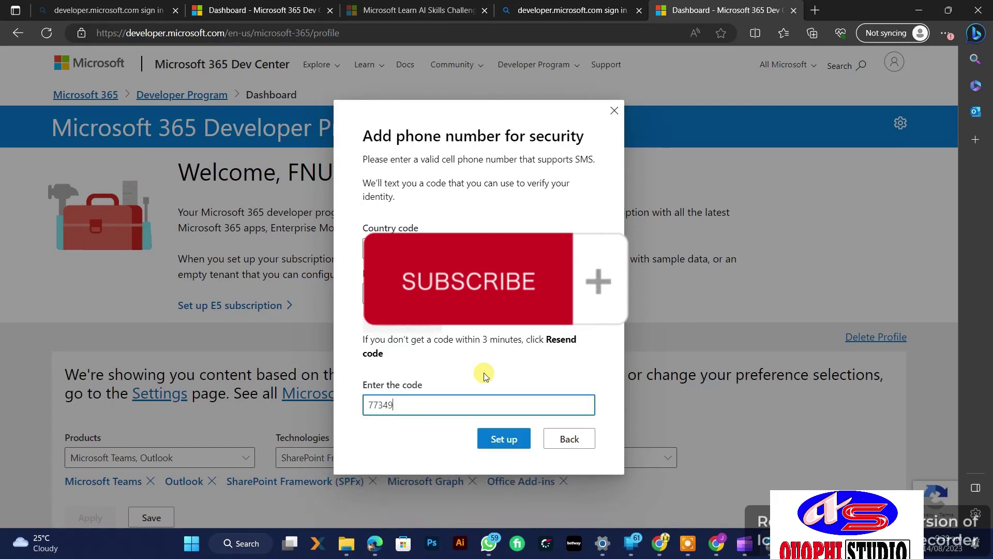
click(505, 446)
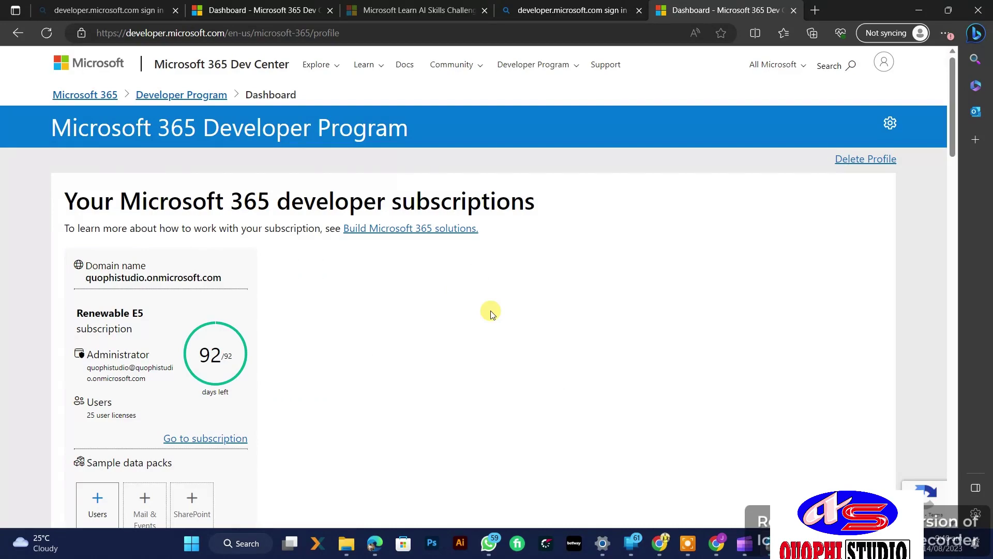
Step: Scroll the dashboard to review the Renewable E5 subscription: 92 days left, 25 licenses
scroll(491, 313, down, 1)
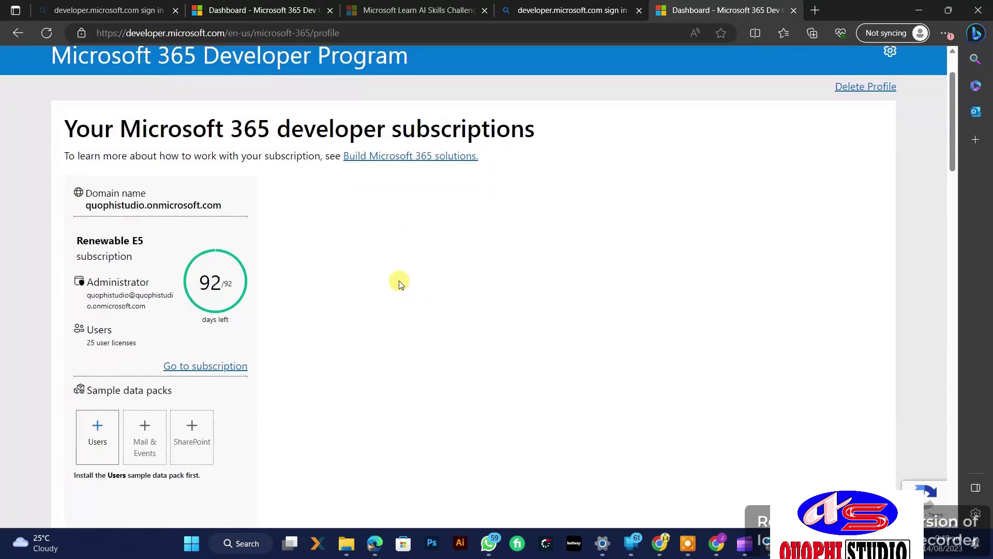
scroll(529, 243, up, 1)
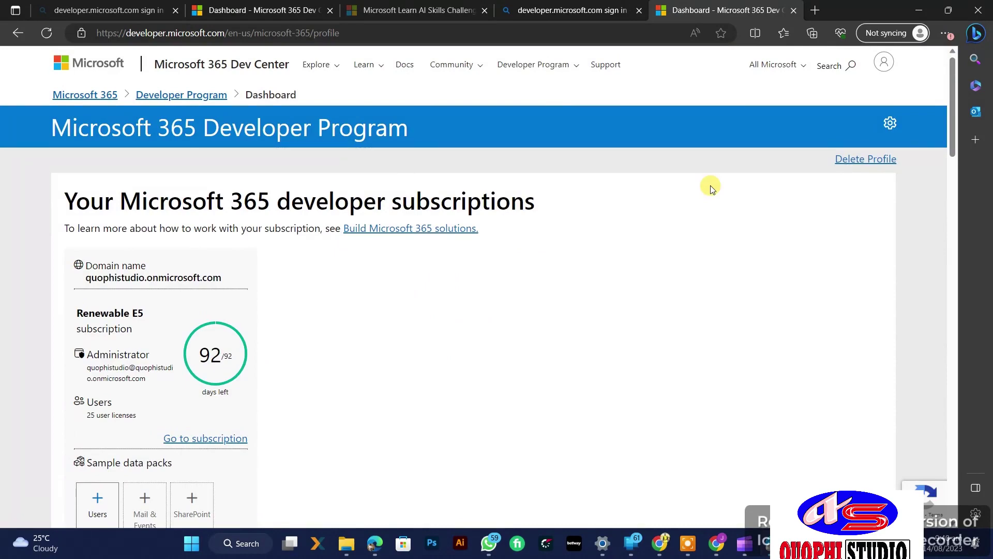
scroll(552, 259, down, 3)
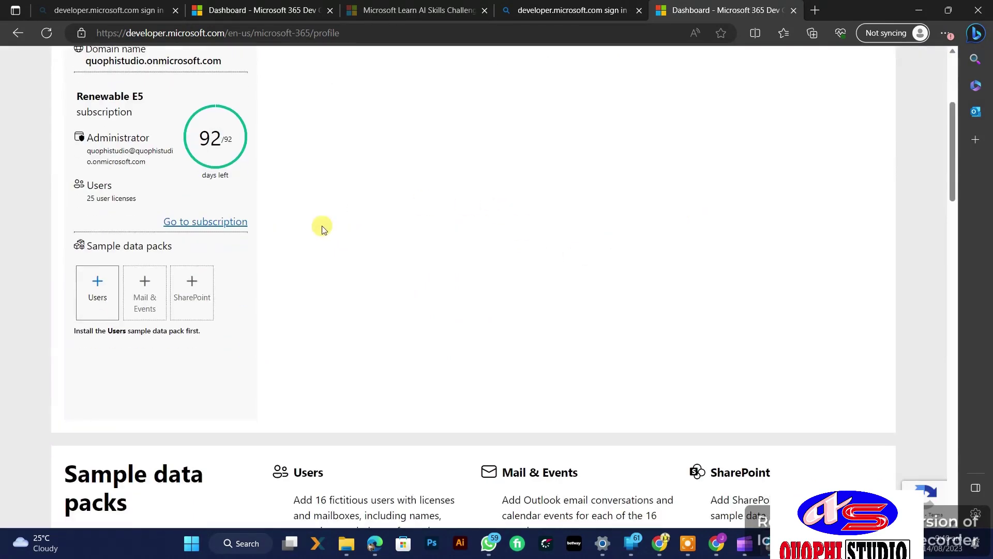
scroll(313, 228, up, 1)
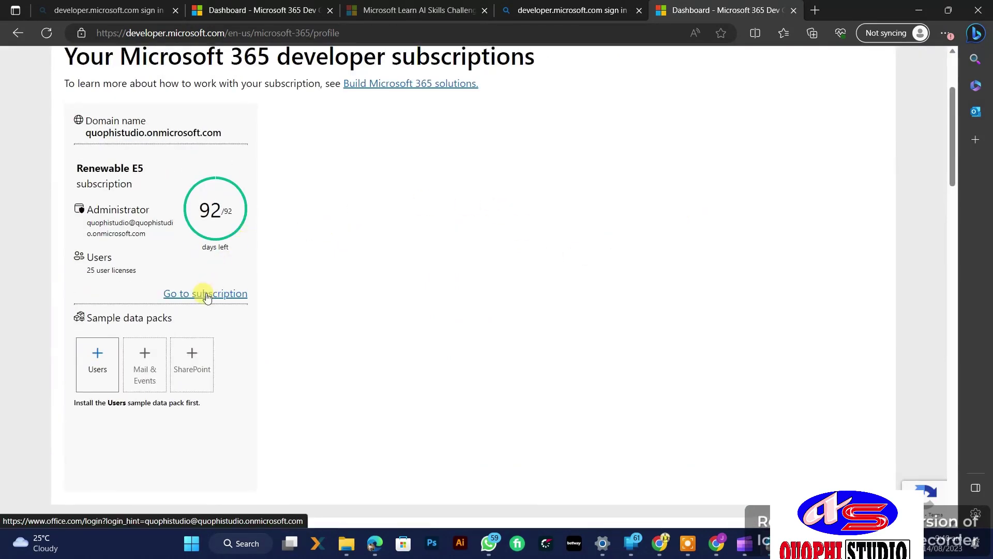
scroll(300, 312, up, 2)
scroll(297, 333, down, 1)
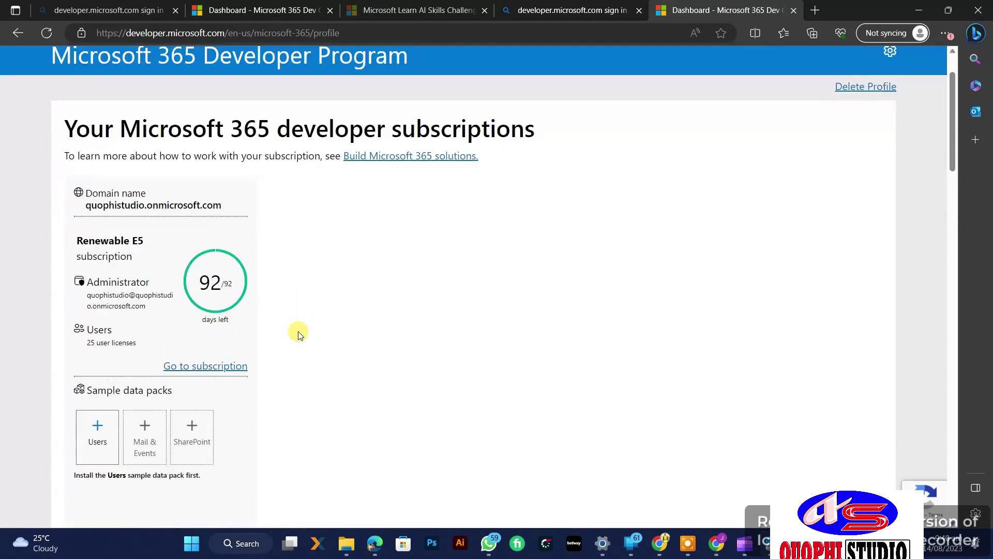
Step: Go to the subscription, sign in with the sandbox admin password, and stay signed in
click(220, 367)
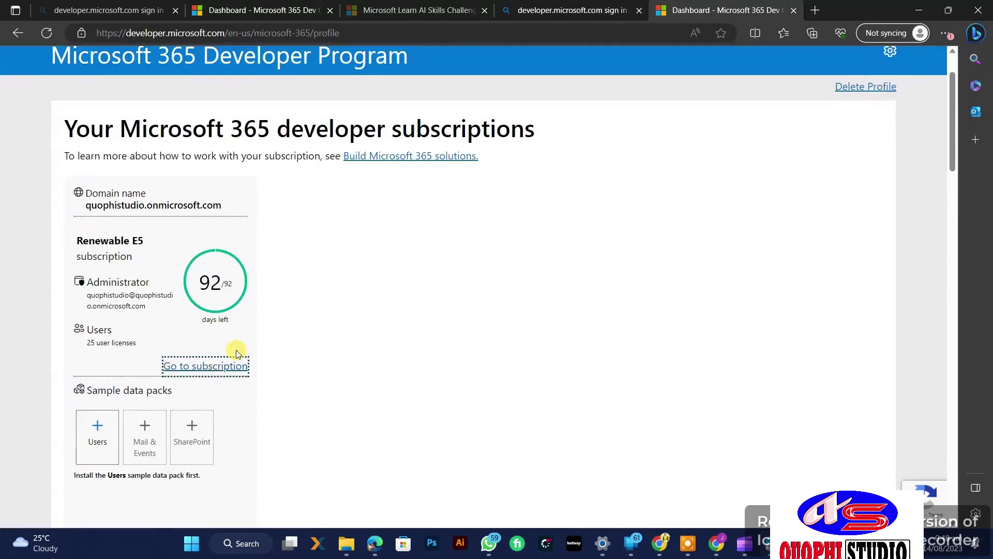
text(•)
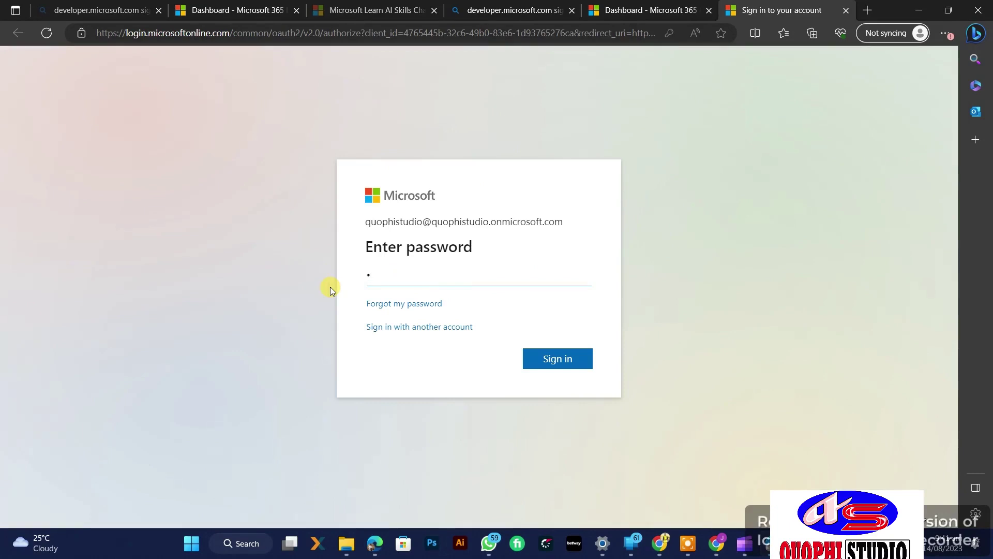
text(••••••••••••••)
click(567, 359)
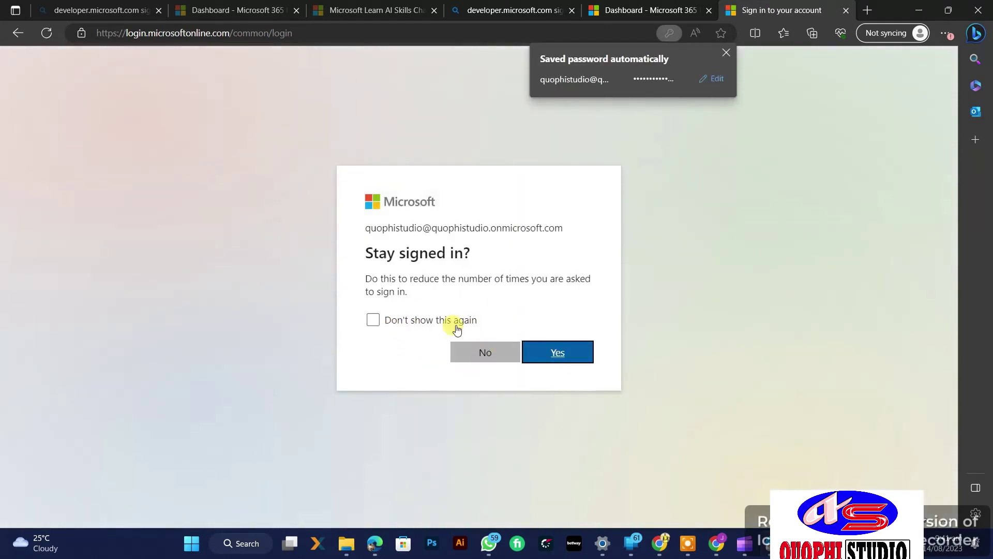
click(534, 350)
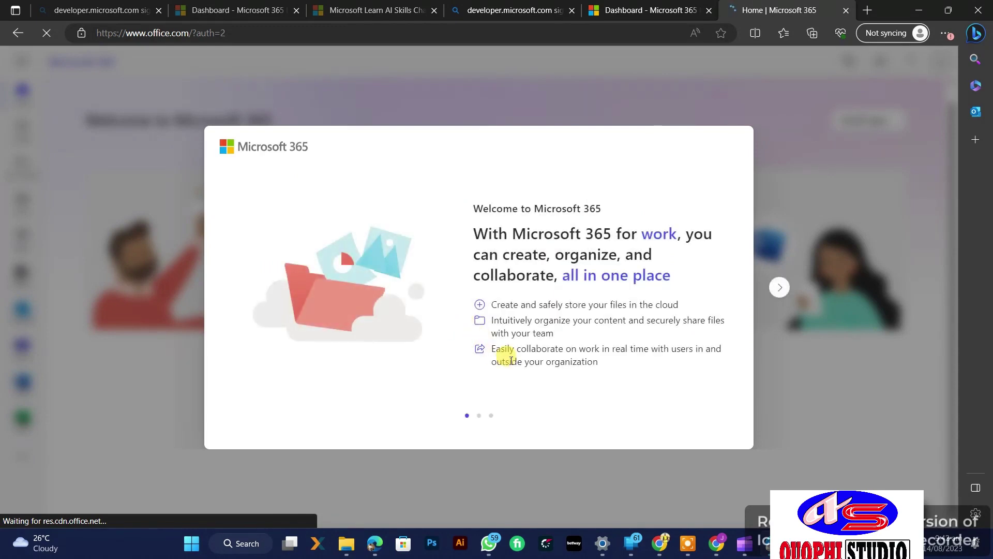
Step: Step through the welcome slides, advance the tour one tip, and close it
click(778, 288)
click(777, 288)
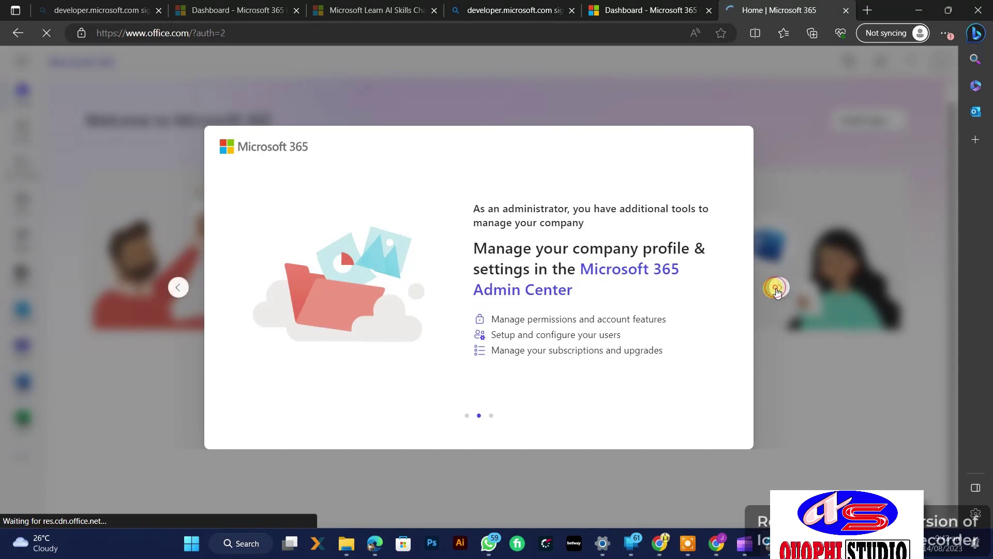
click(777, 288)
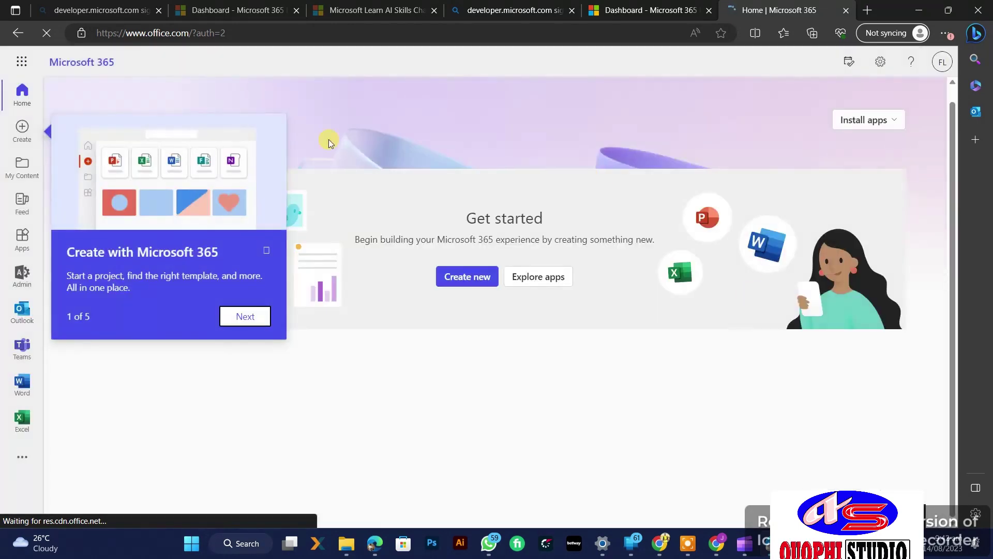
click(253, 321)
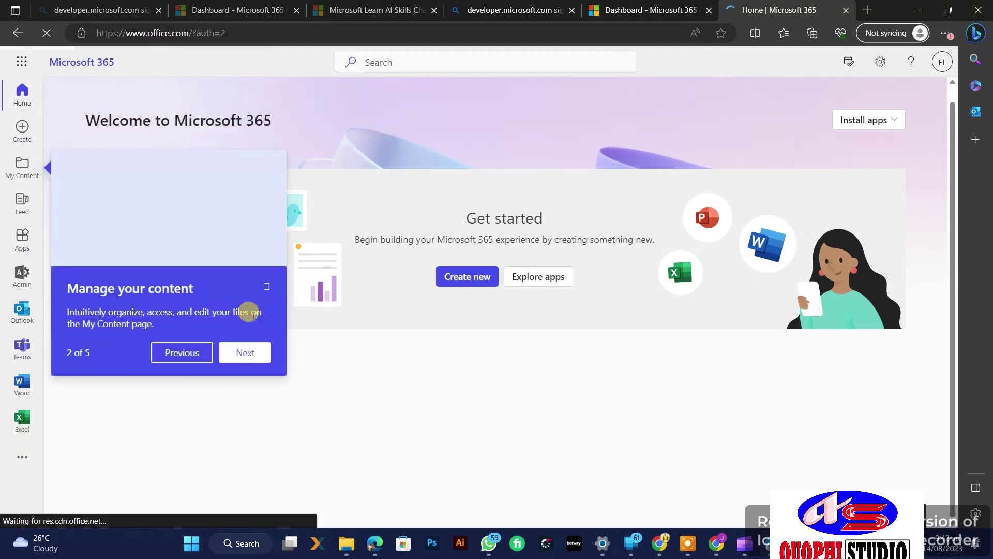
click(267, 286)
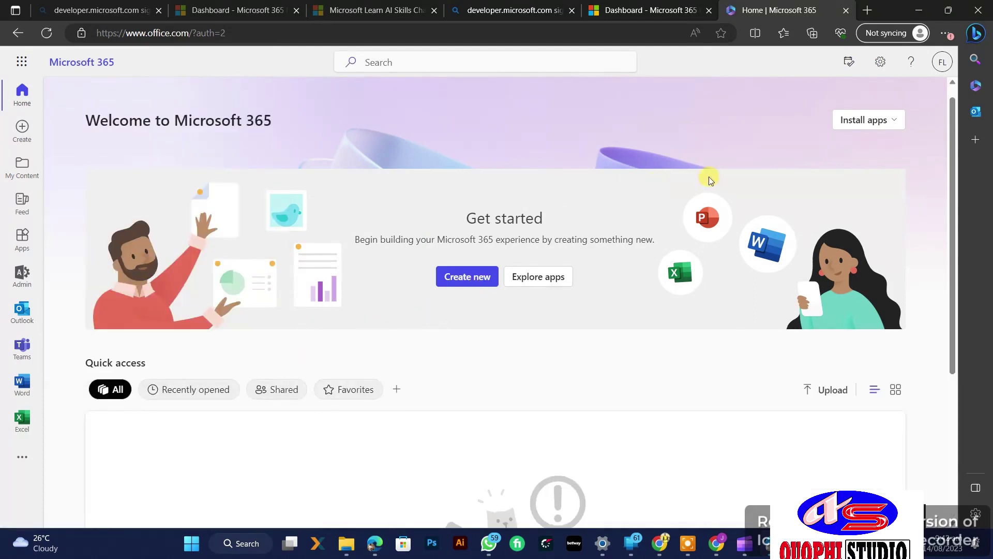
Step: Download the Microsoft 365 apps installer and show OfficeSetup.exe in Edge's Downloads list
click(891, 121)
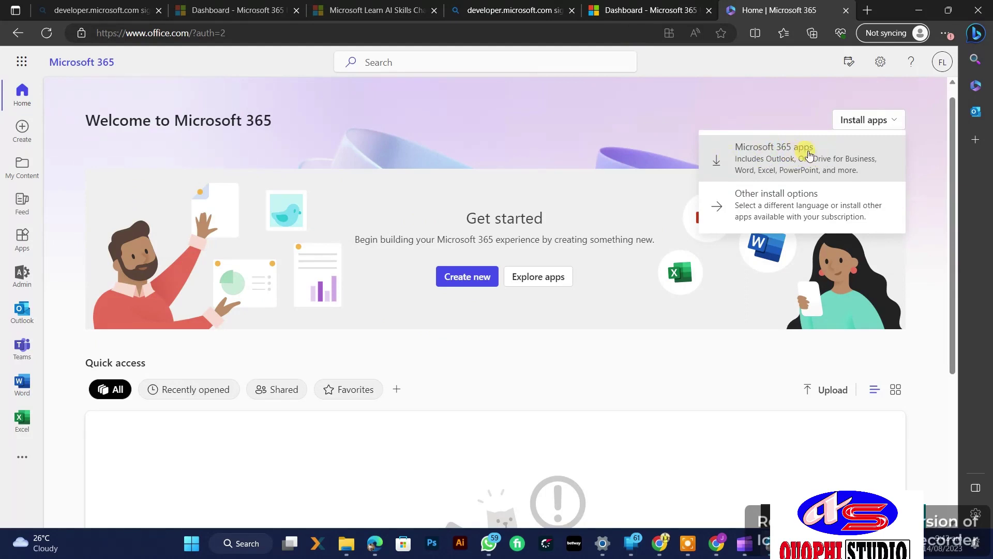
click(809, 155)
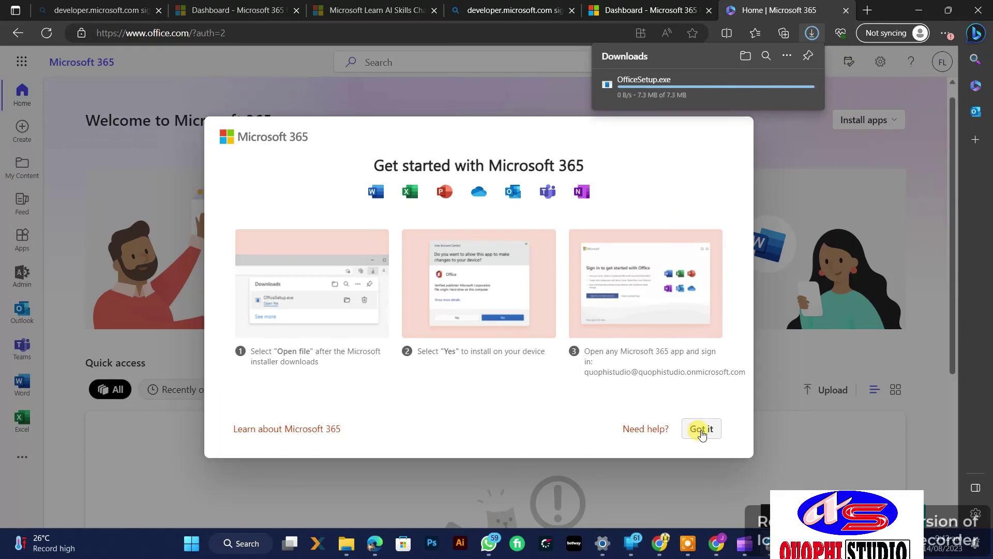
click(699, 429)
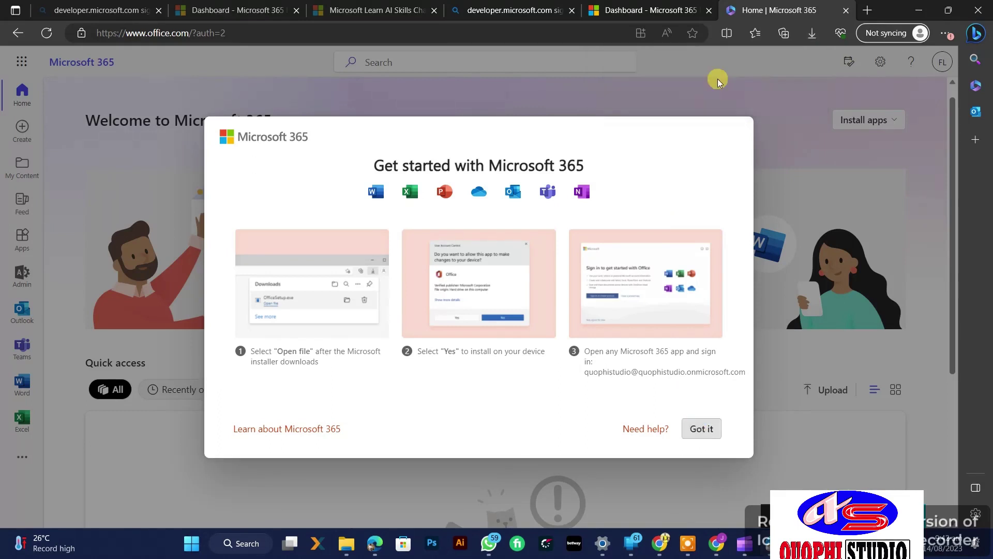
click(945, 33)
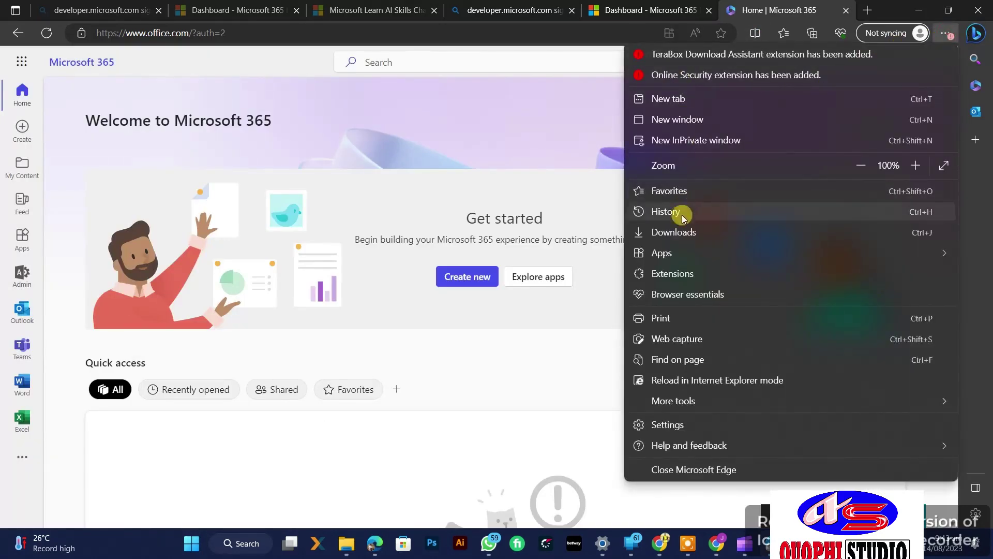
click(679, 231)
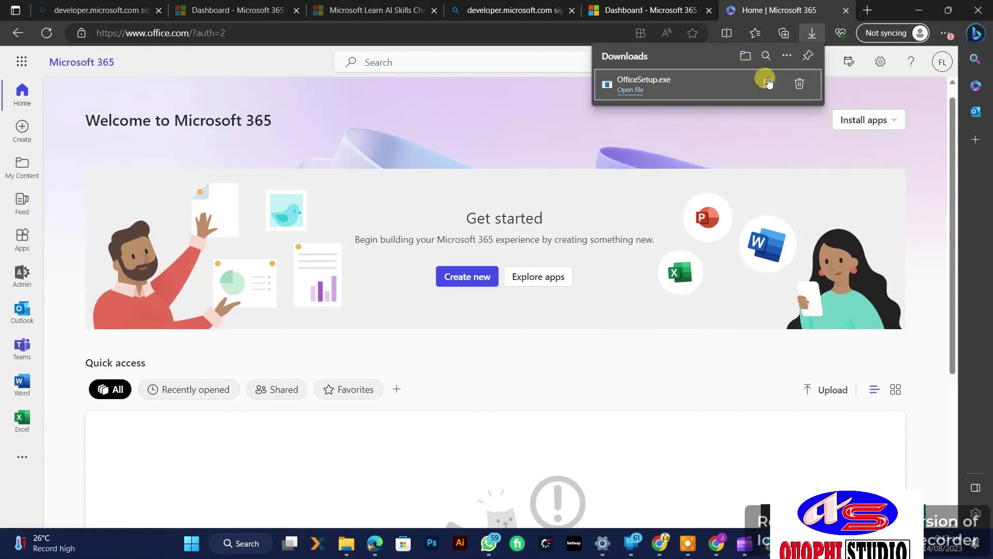
Step: Run OfficeSetup.exe from the Downloads folder and approve the UAC prompt
click(767, 83)
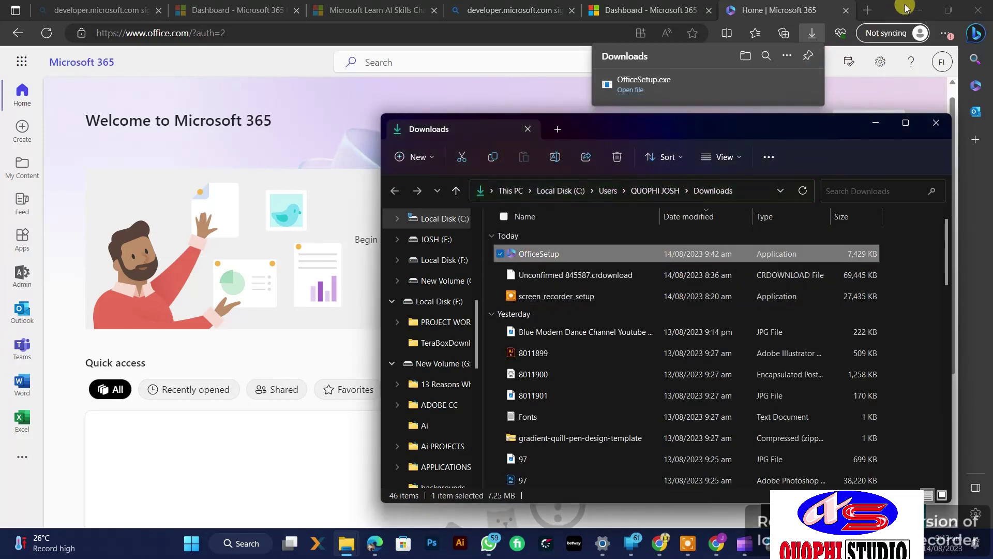
double_click(595, 253)
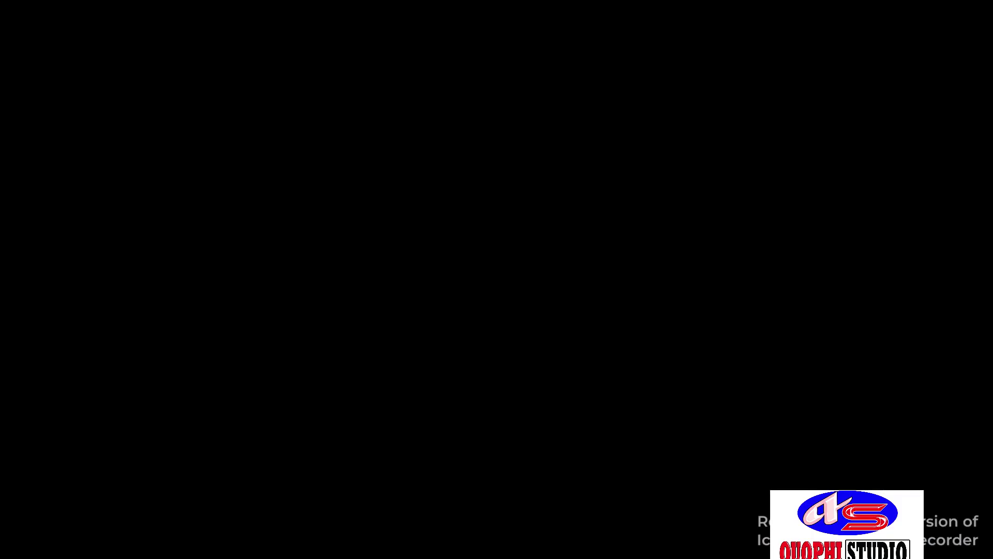
click(444, 373)
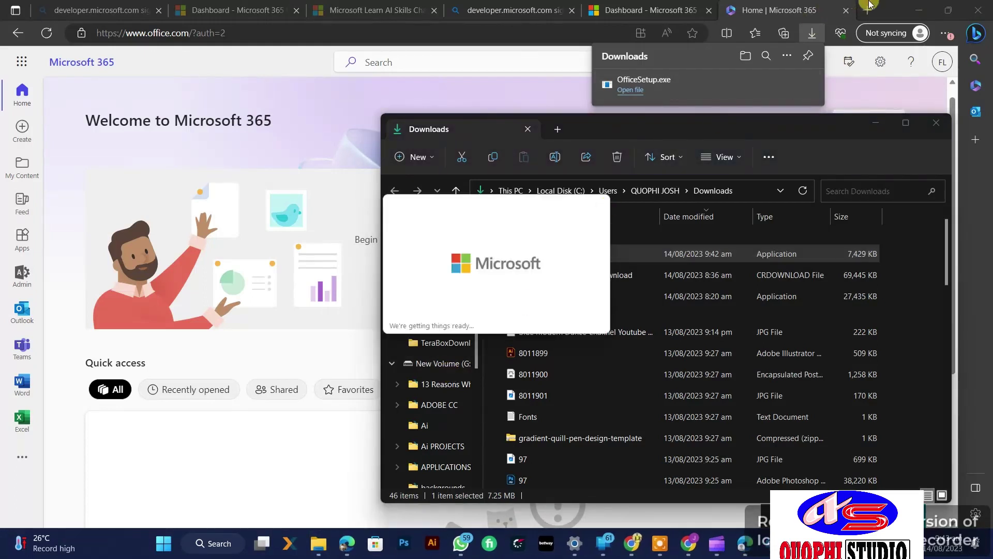
Step: Minimize the browsers, Outlook and four File Explorer windows, and move the Office splash aside
click(926, 12)
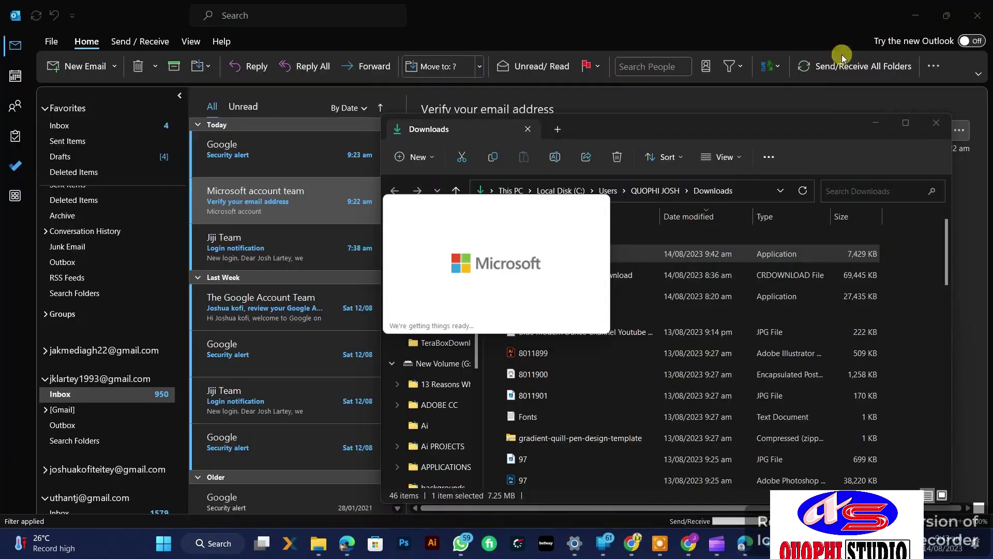
click(918, 17)
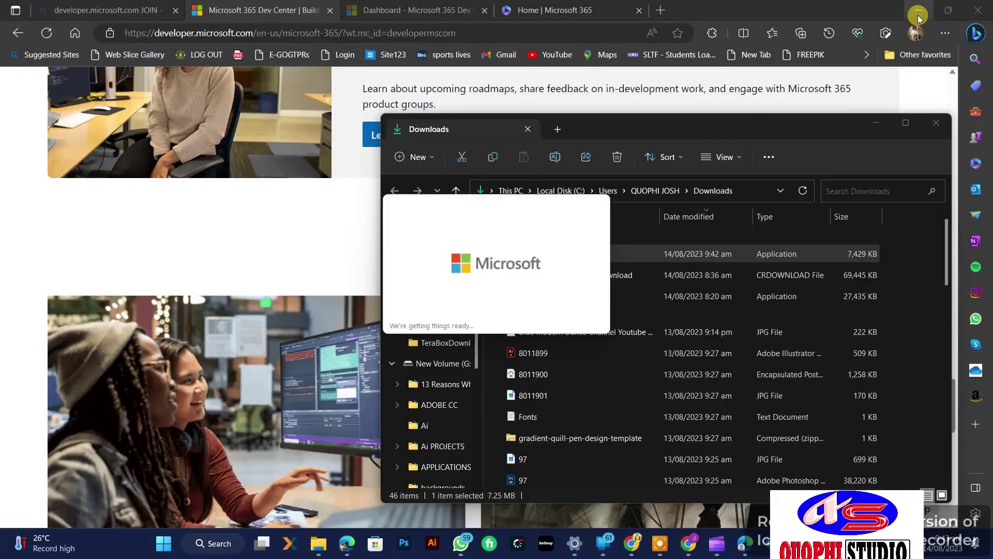
click(917, 14)
click(873, 122)
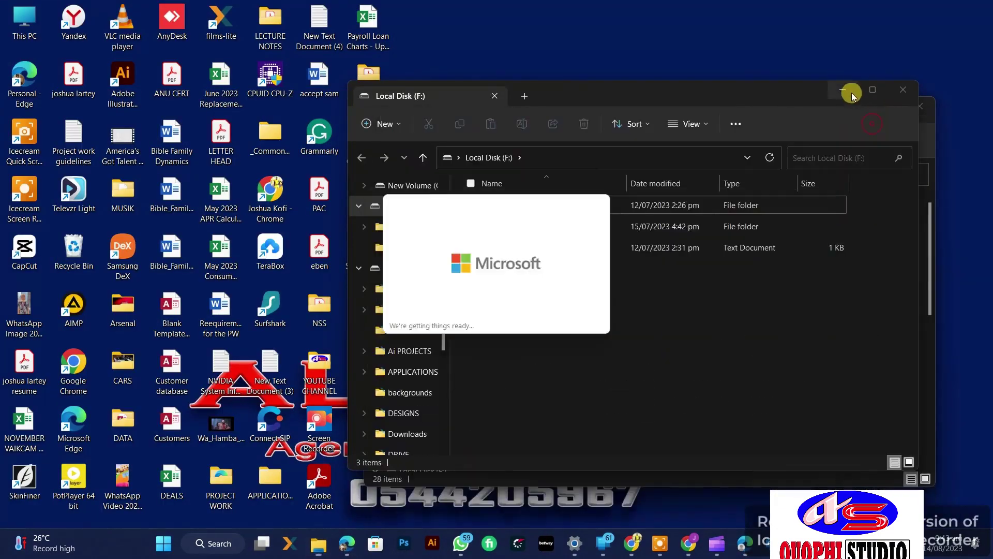
click(844, 91)
click(862, 105)
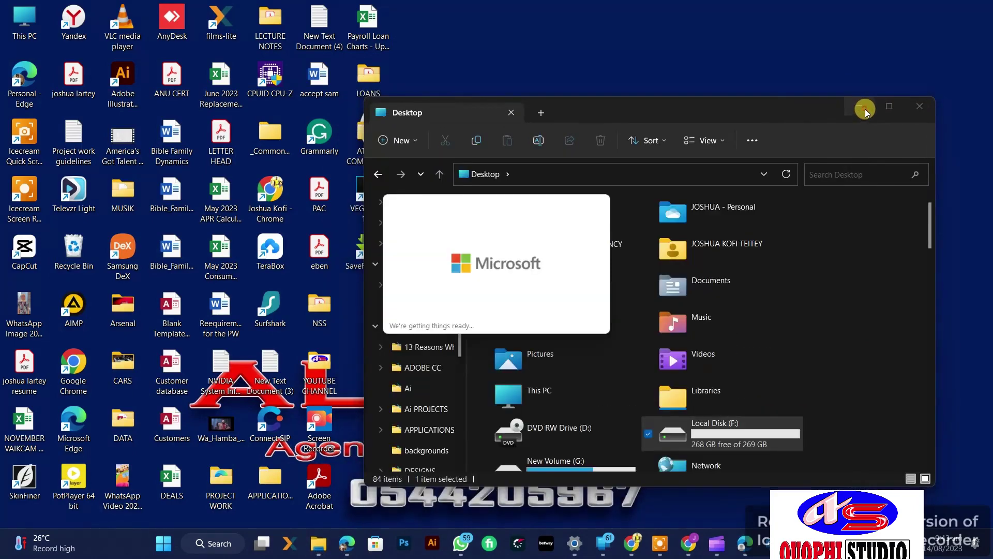
click(853, 105)
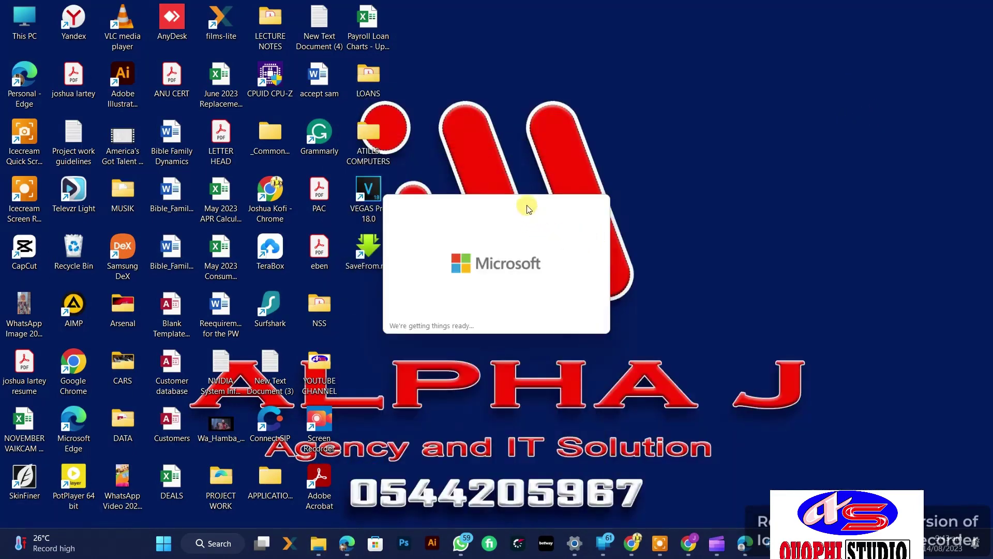
drag(527, 208, 495, 141)
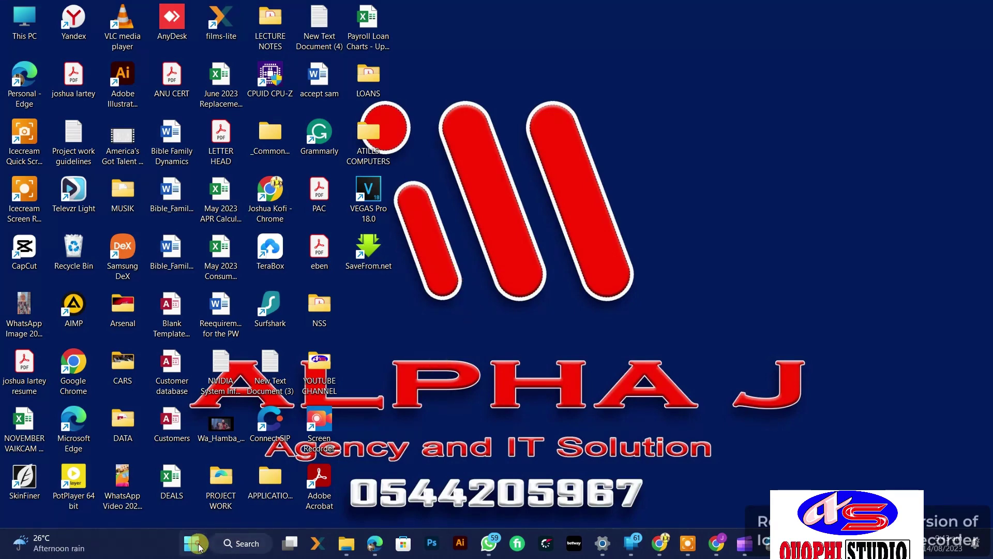
Step: Search the Start menu for 'word' and launch the Word app
key(super)
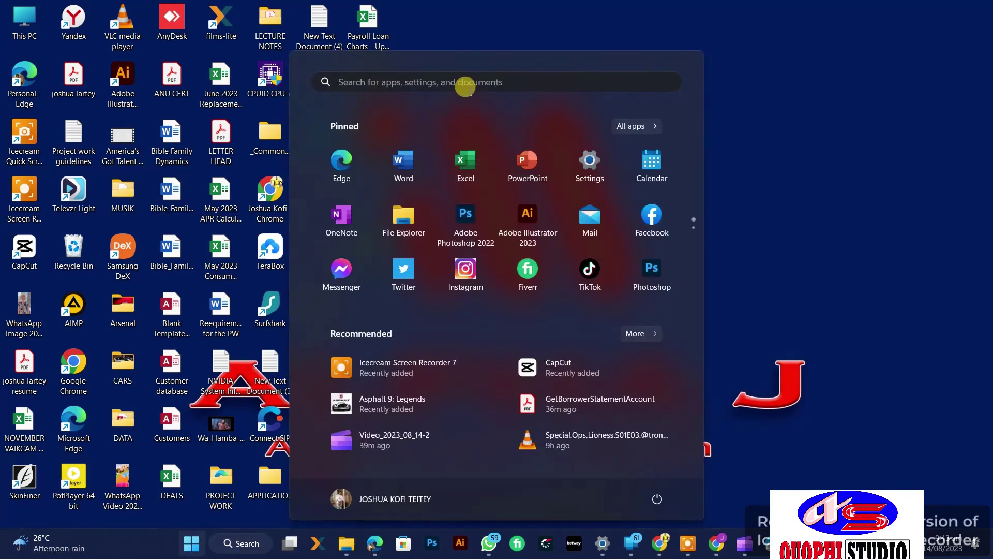
click(465, 81)
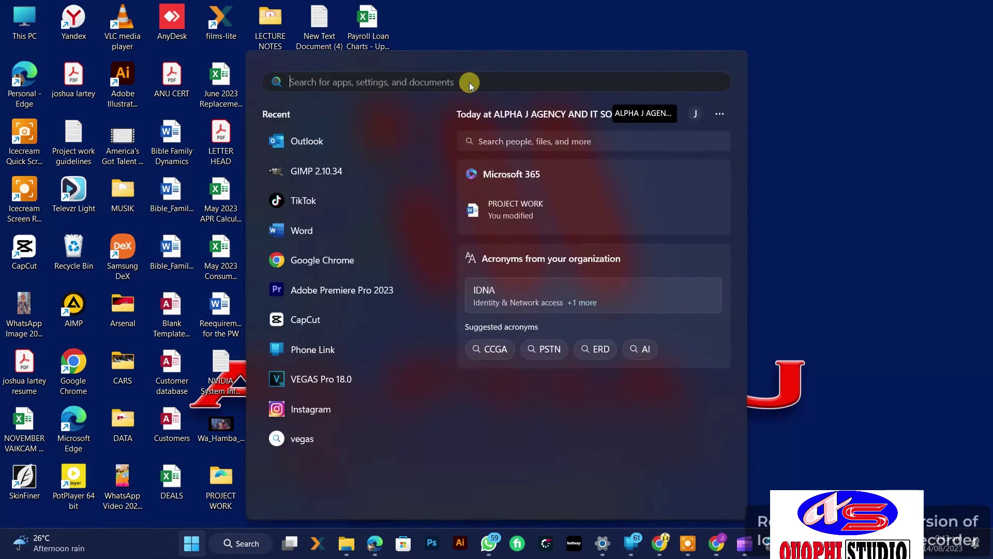
text(word)
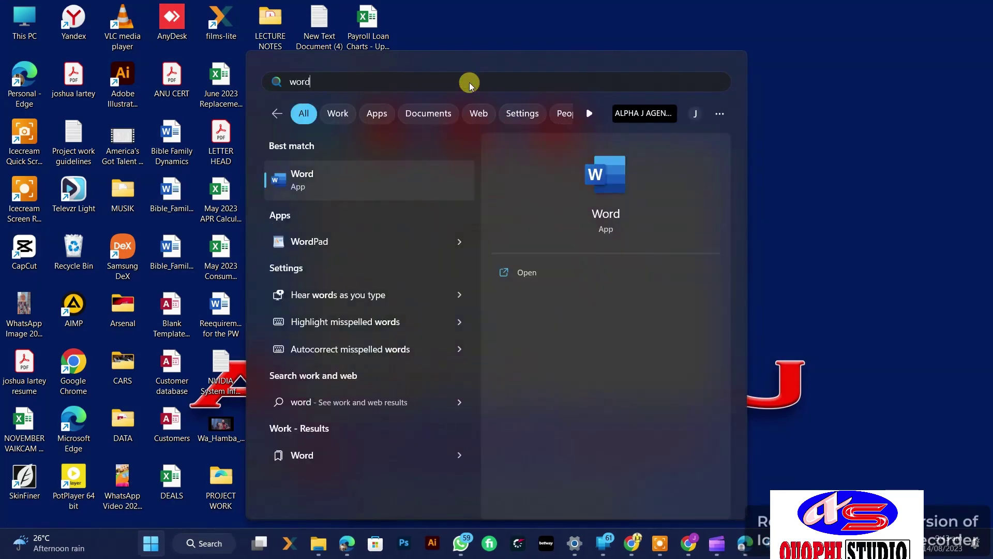
click(606, 176)
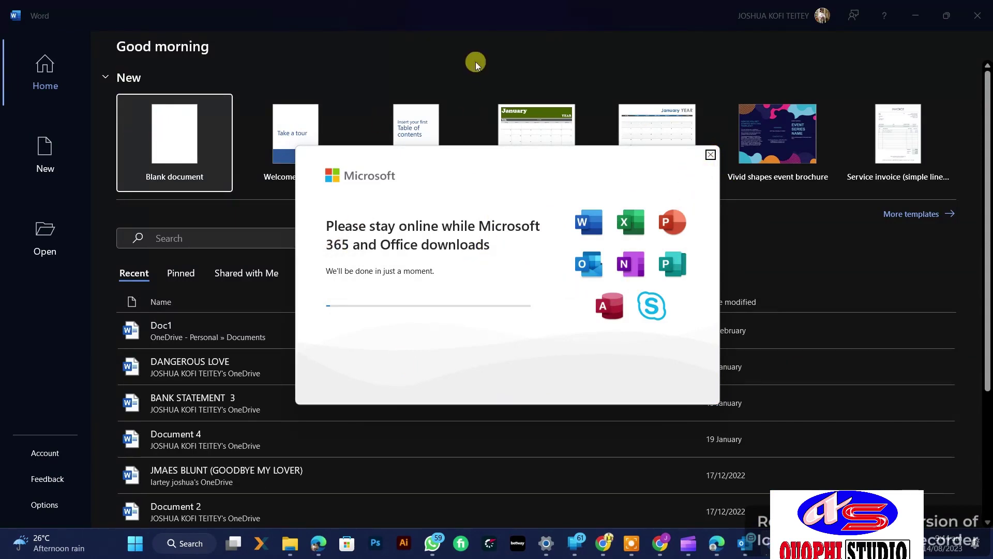
Step: Create a blank document and view the Microsoft 365 Apps for enterprise subscription under File > Account
click(182, 149)
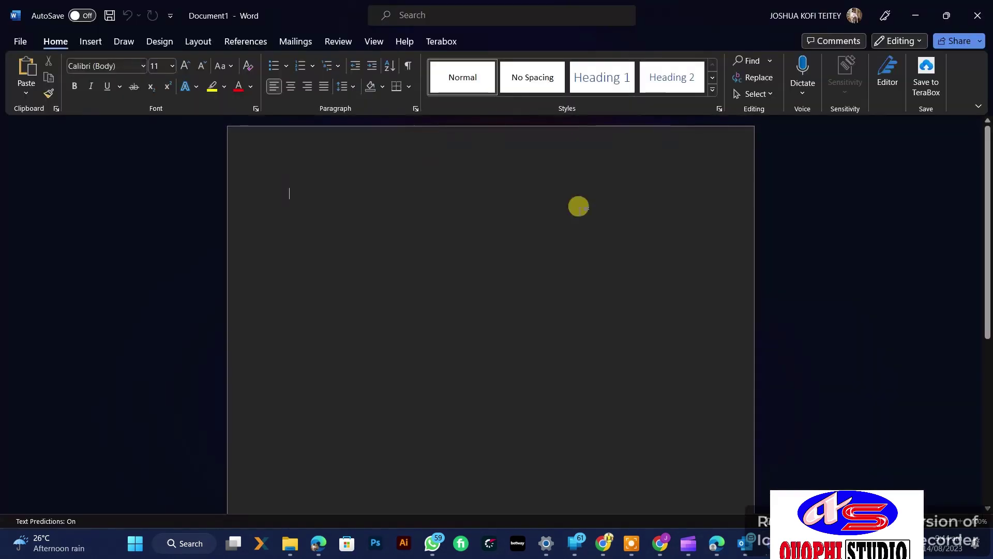
click(20, 41)
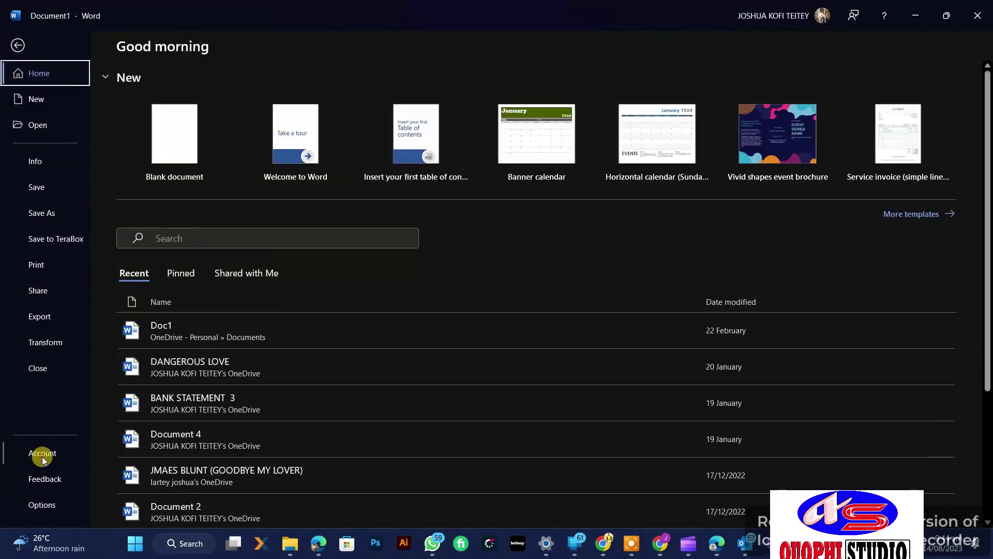
click(42, 454)
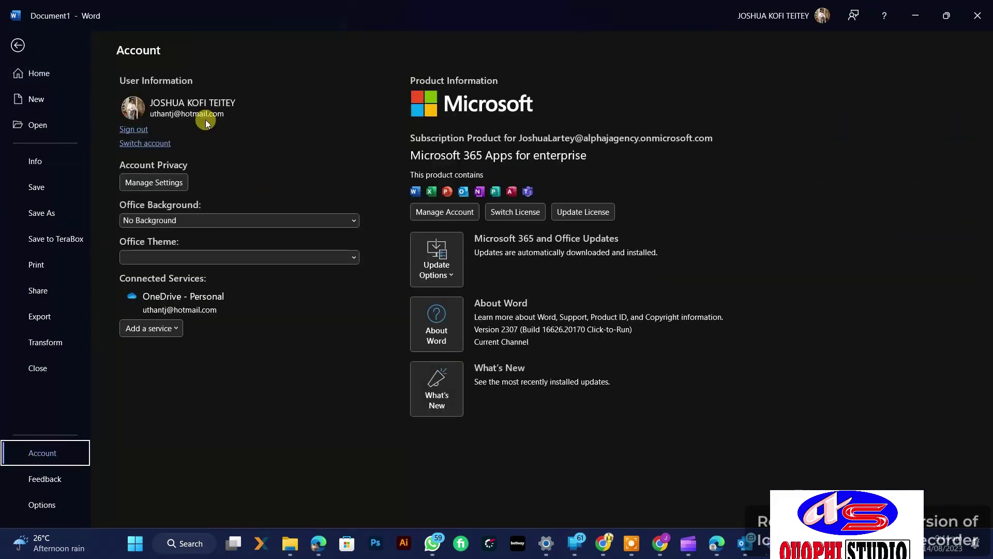
Step: Switch Word to the other signed-in account, then return to Document1 and type 'As'ei;'
click(155, 144)
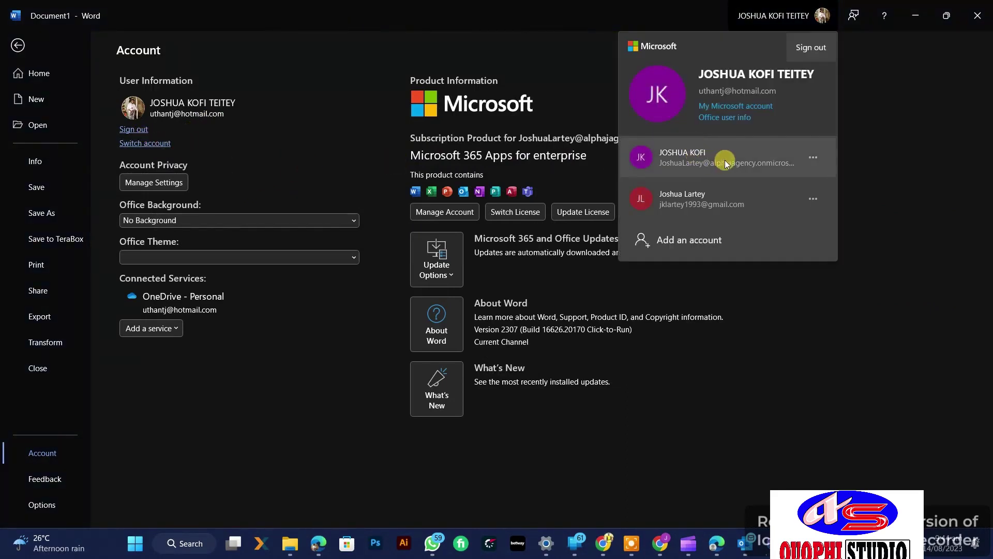
click(710, 201)
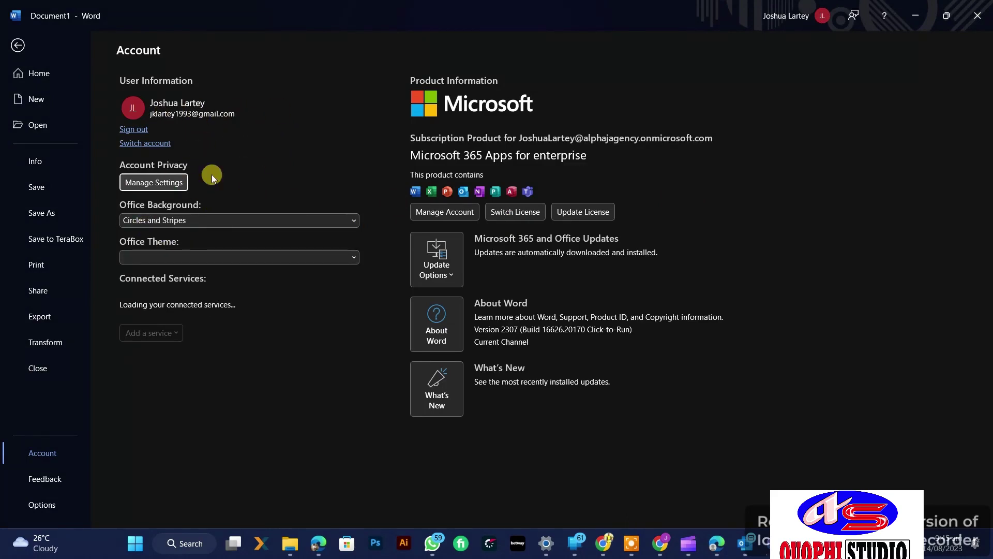
click(408, 155)
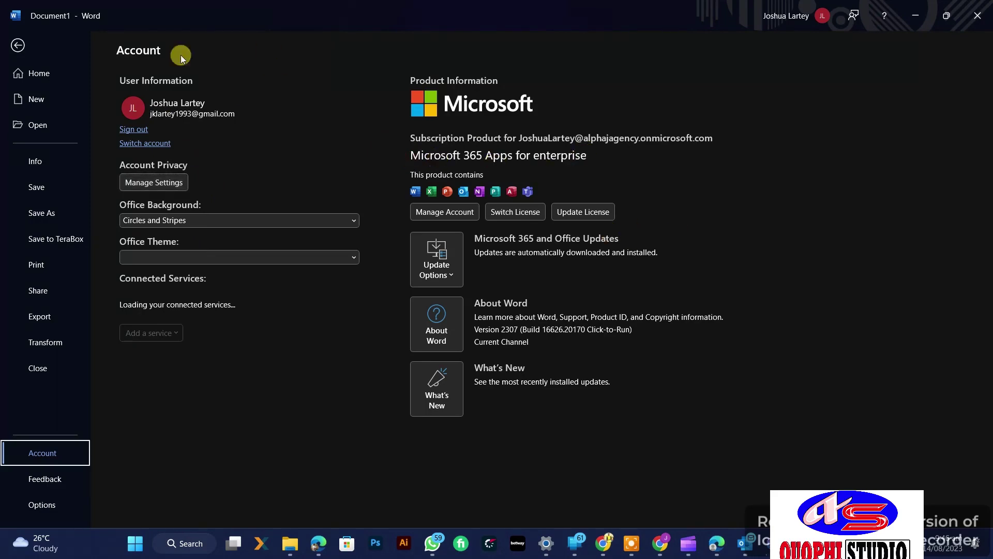
click(12, 43)
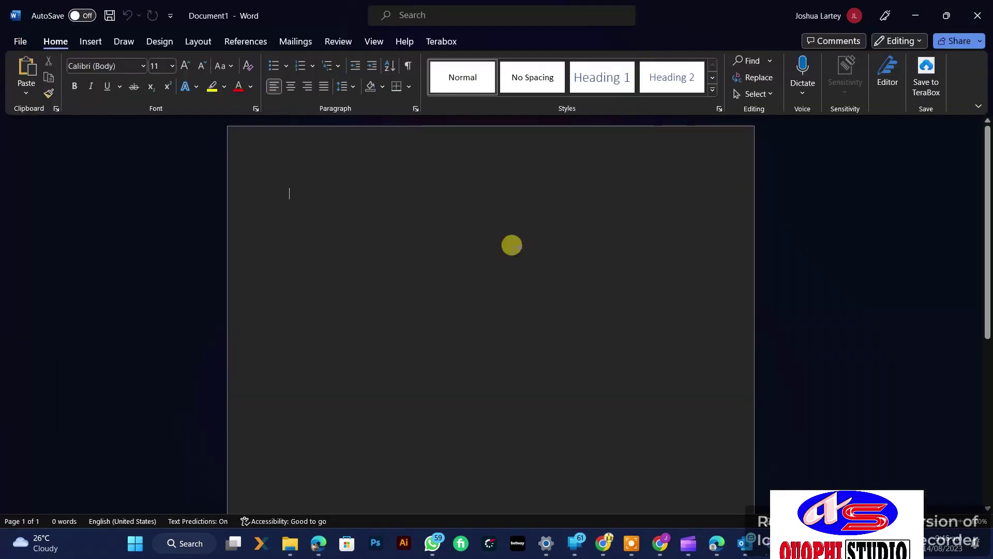
scroll(509, 296, down, 3)
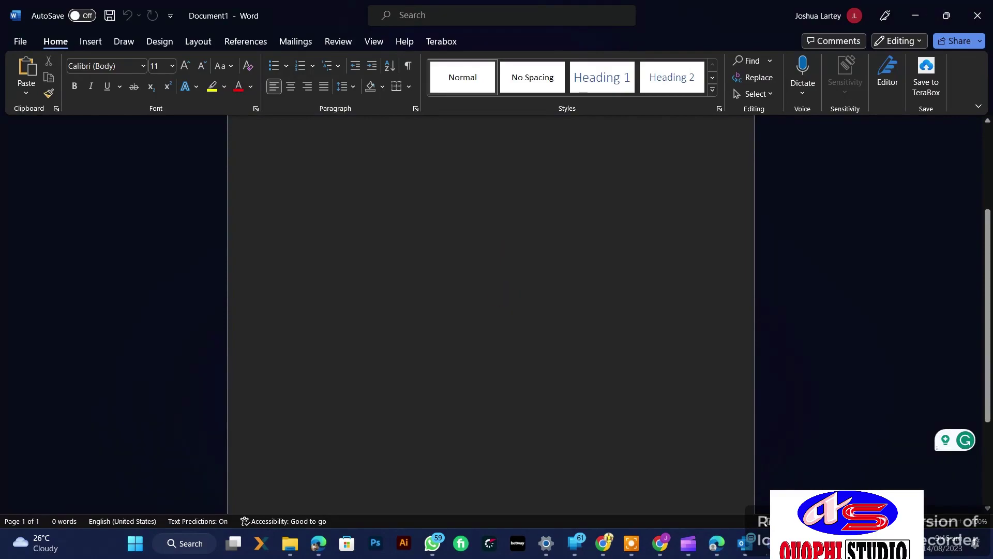
text(As'ei;)
scroll(434, 237, up, 2)
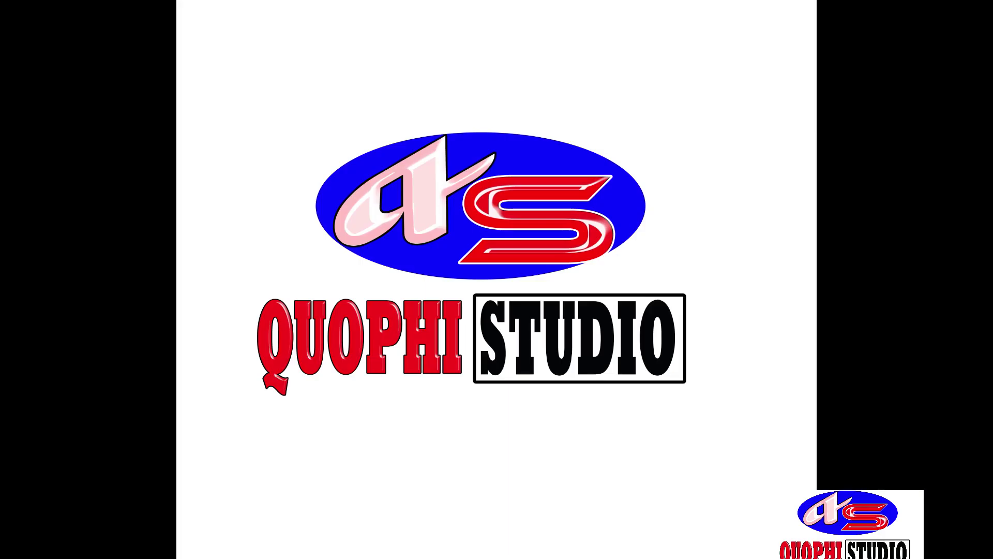